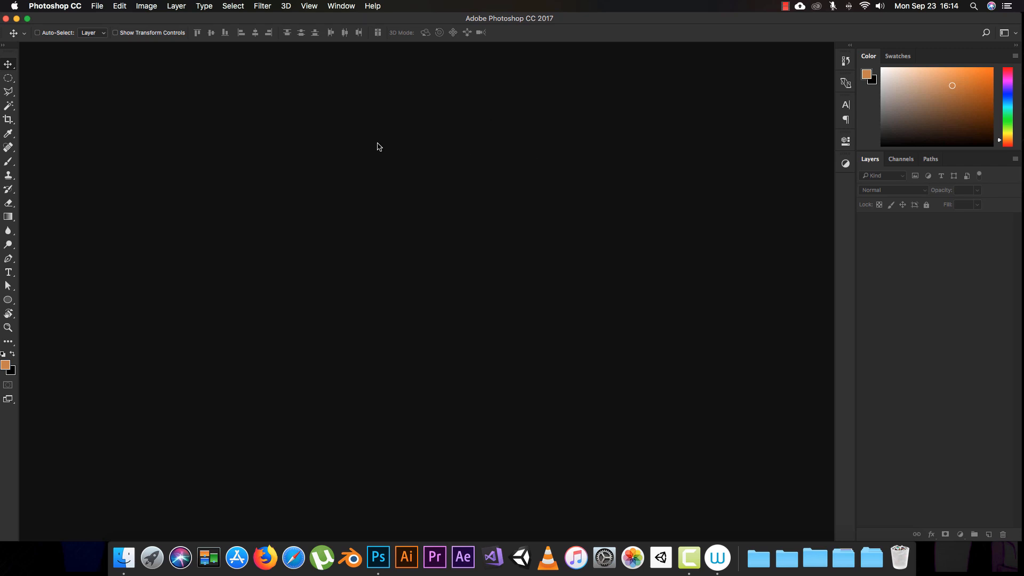
# Create a new white 800 × 800 px document in RGB Color at 144 pixels/inch.
pyautogui.click(98, 8)
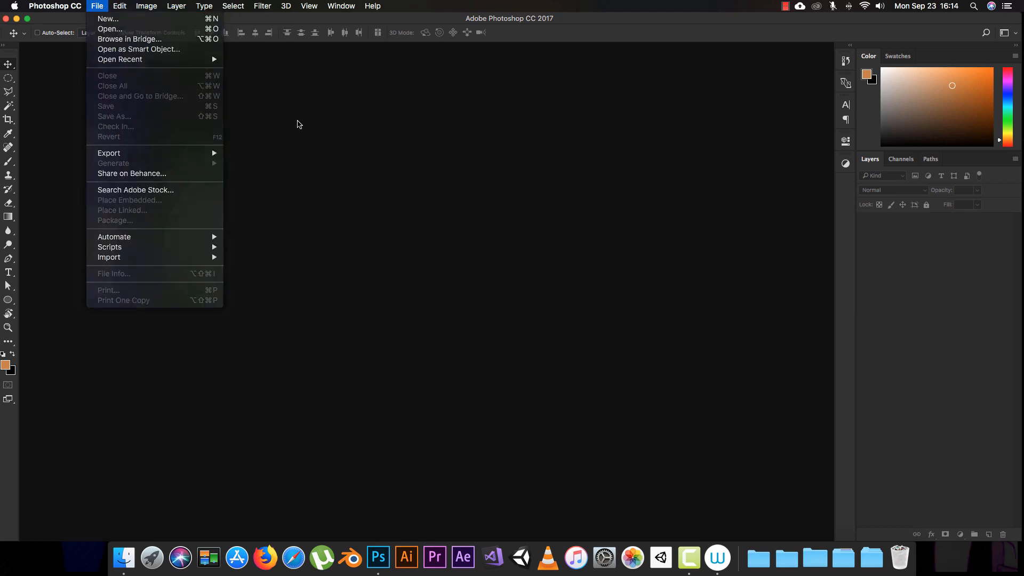
pyautogui.click(294, 128)
pyautogui.press('super+n')
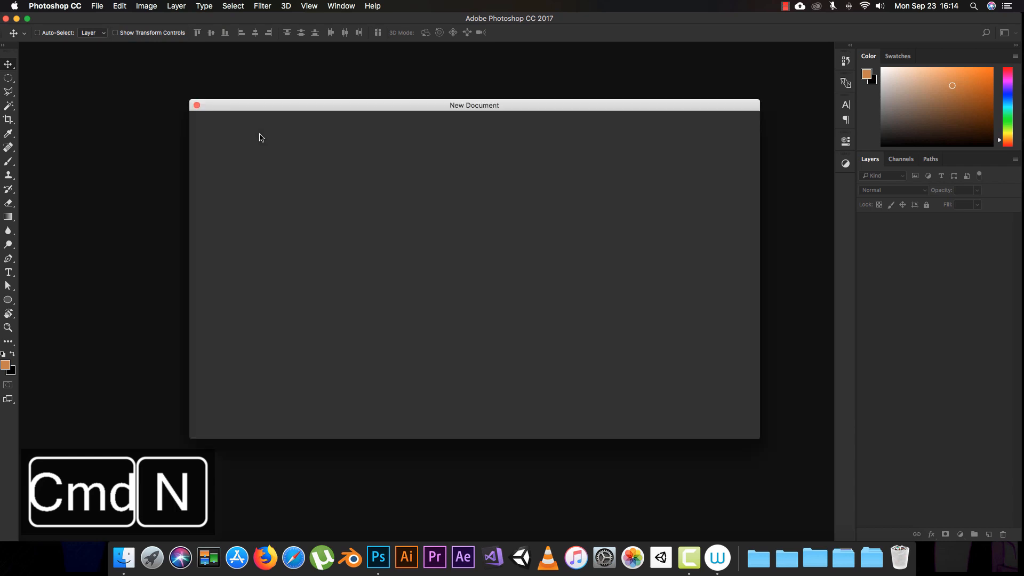
pyautogui.moveTo(271, 108); pyautogui.dragTo(258, 108)
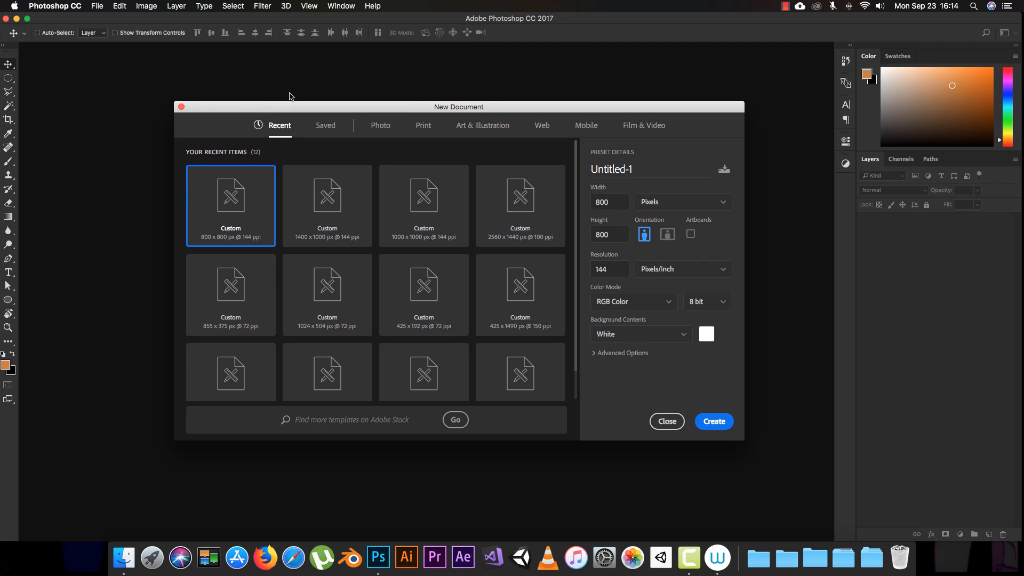
pyautogui.click(624, 203)
pyautogui.click(618, 233)
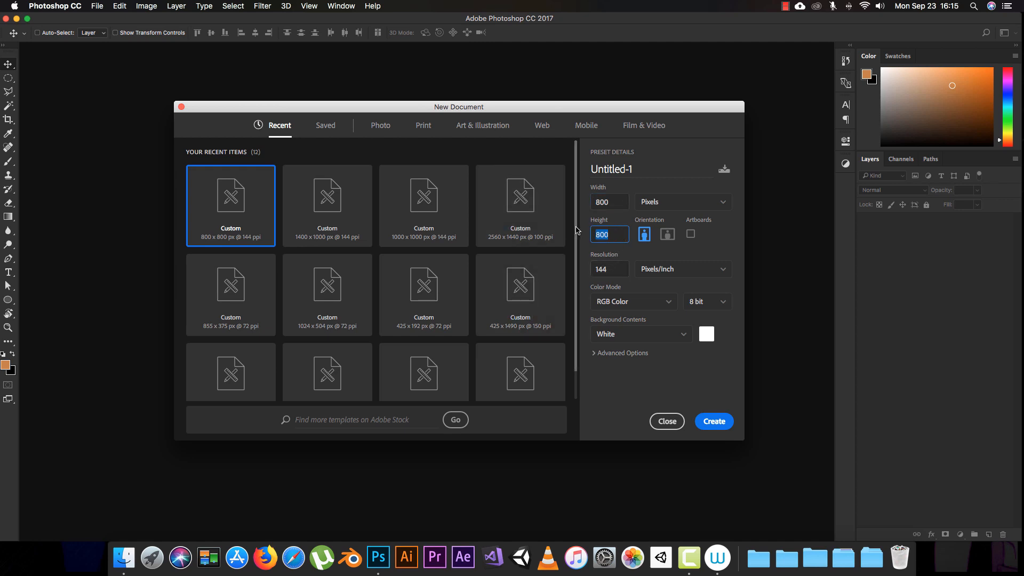
pyautogui.click(612, 202)
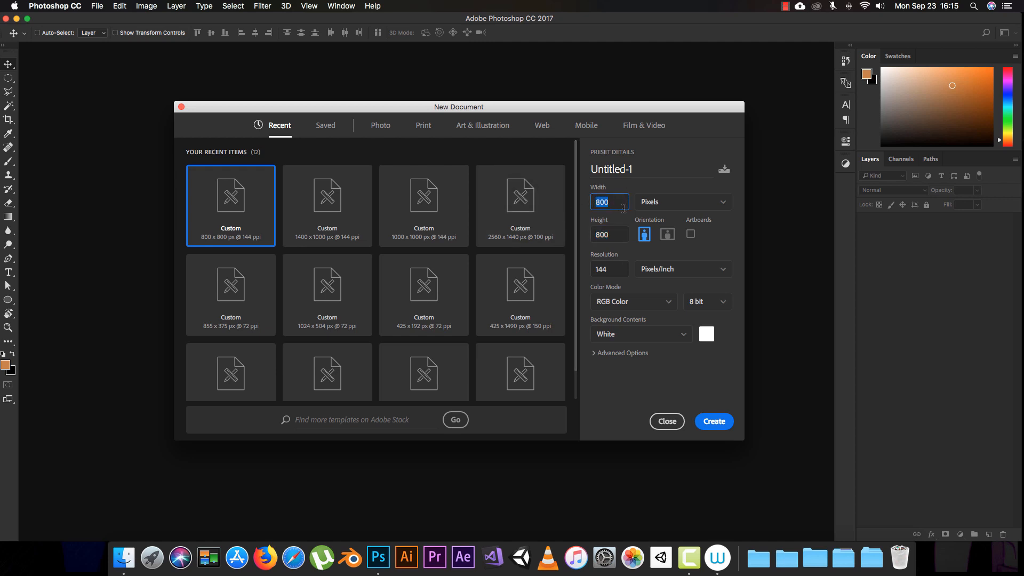
pyautogui.click(617, 240)
pyautogui.click(626, 203)
pyautogui.click(618, 234)
pyautogui.click(623, 205)
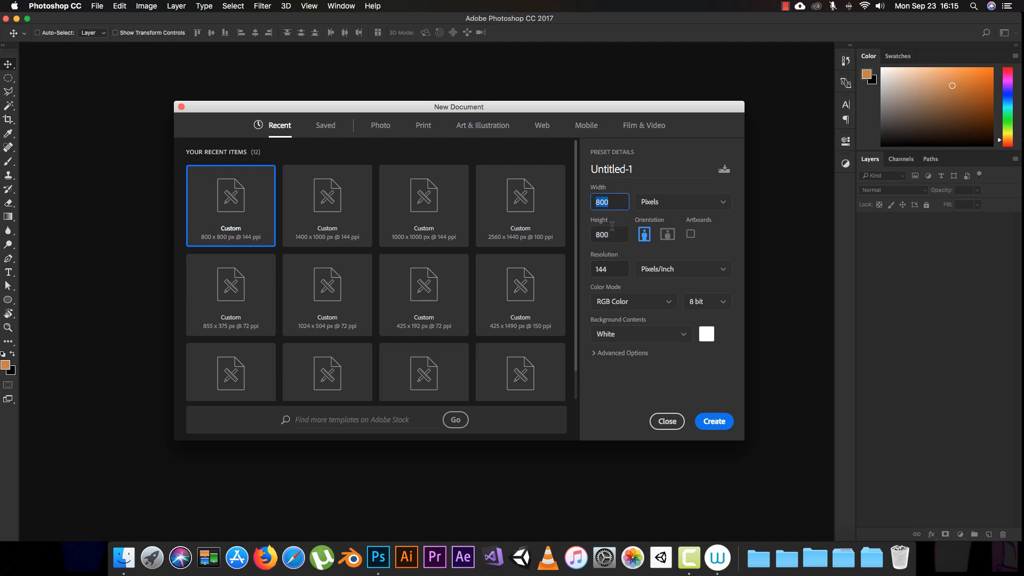
pyautogui.click(715, 422)
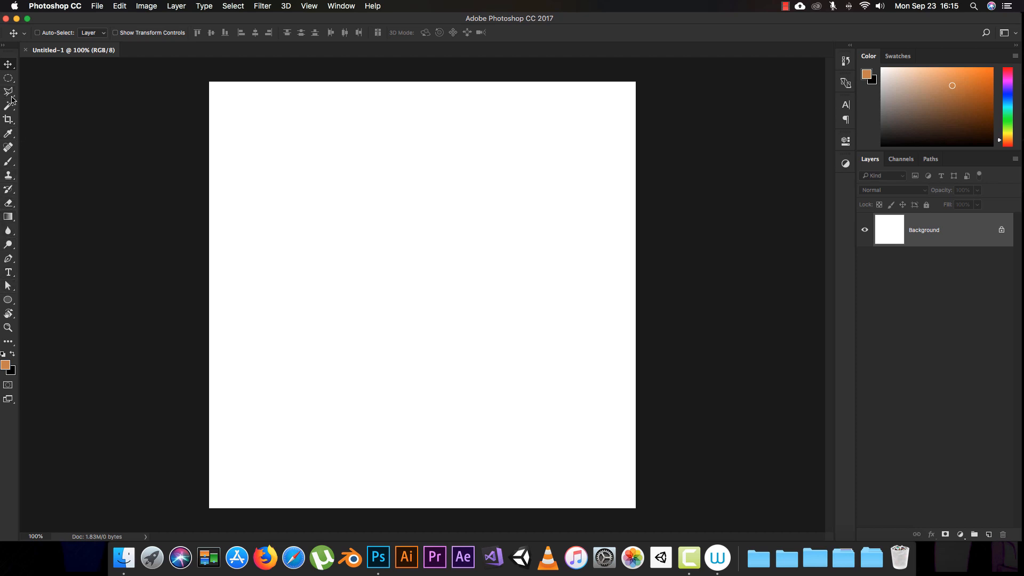
pyautogui.click(11, 161)
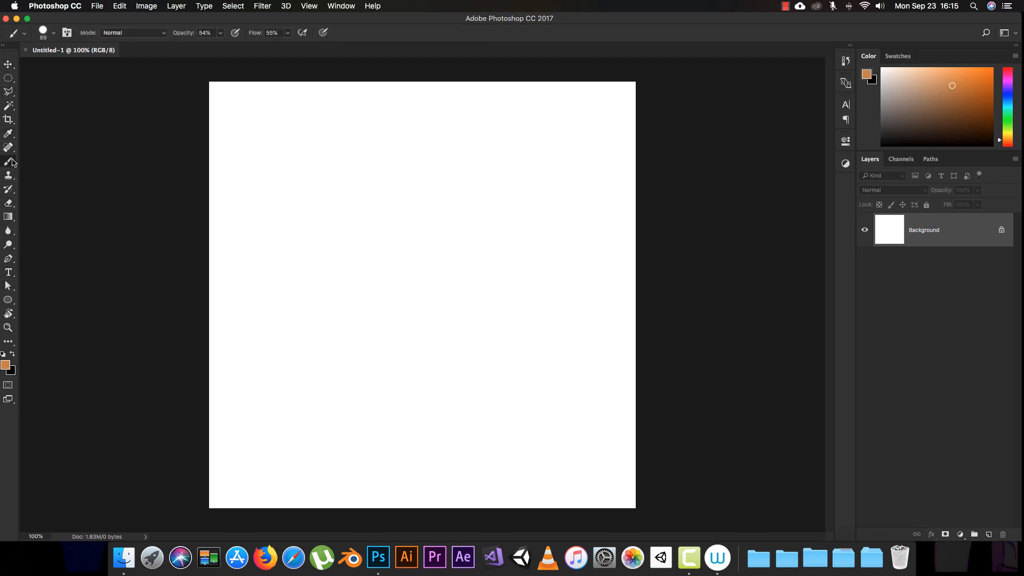
pyautogui.click(8, 217)
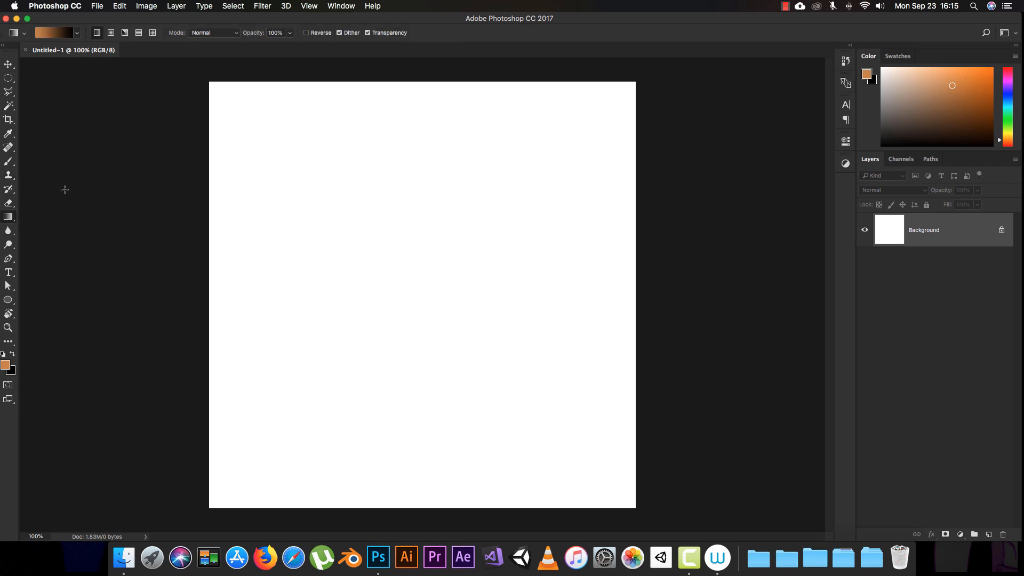
pyautogui.click(8, 64)
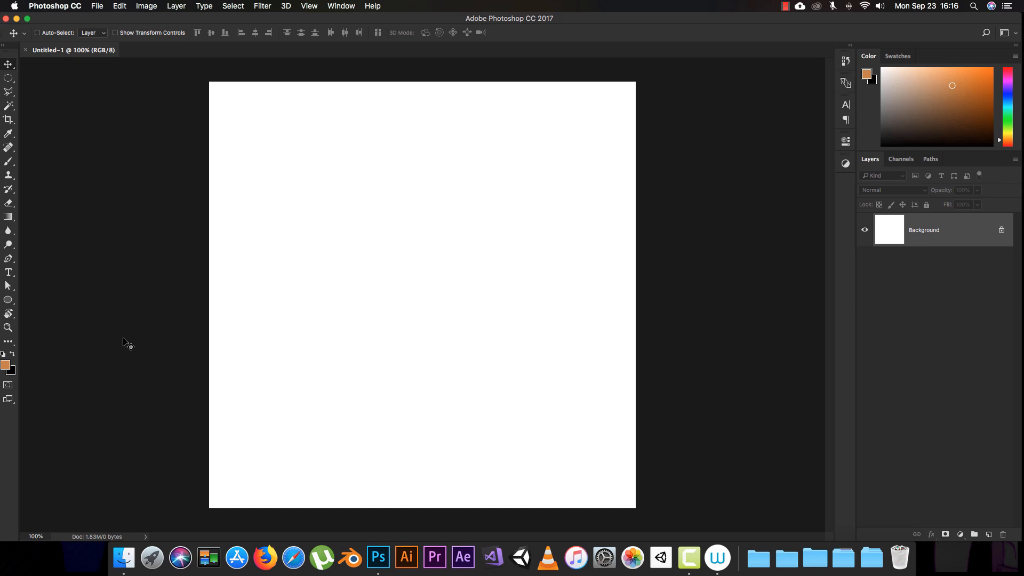
# Draw a large ellipse in the canvas's upper left and a small one about 77 × 37 px in the upper right.
pyautogui.click(8, 300)
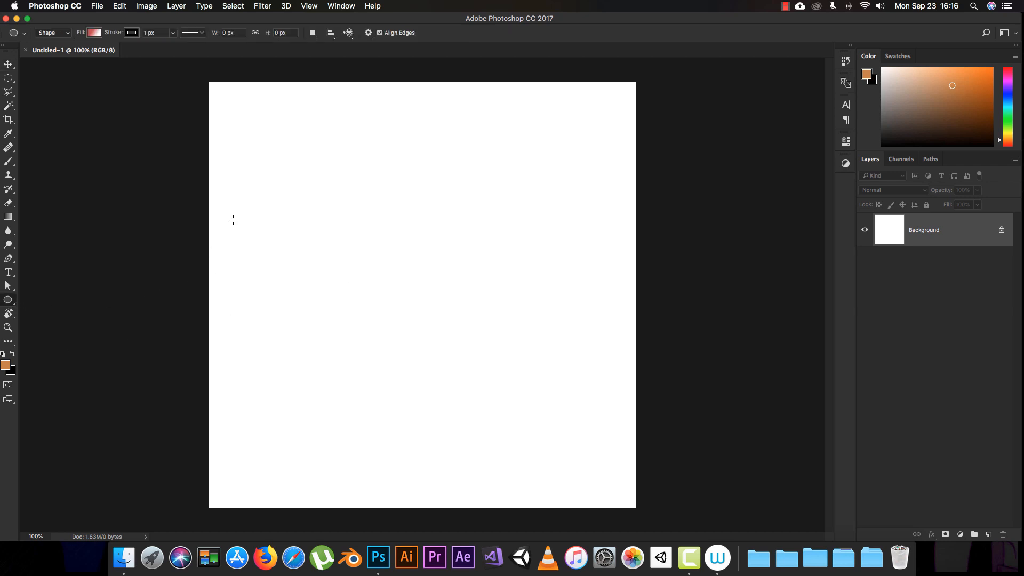
pyautogui.moveTo(282, 156)
pyautogui.mouseDown()
pyautogui.moveTo(334, 226)
pyautogui.moveTo(355, 234)
pyautogui.mouseUp()
pyautogui.moveTo(462, 176); pyautogui.dragTo(503, 196)
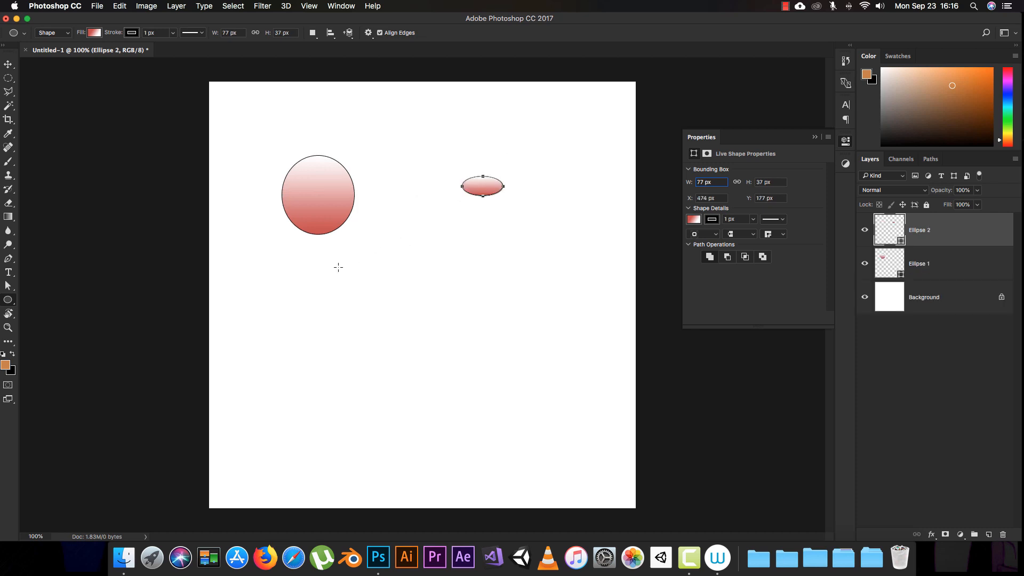
# Draw a square of about 137 × 137 px below the large ellipse and a rectangle of about 38 × 9 px below the small ellipse.
pyautogui.rightClick(12, 306)
pyautogui.click(48, 297)
pyautogui.moveTo(289, 297); pyautogui.dragTo(362, 371)
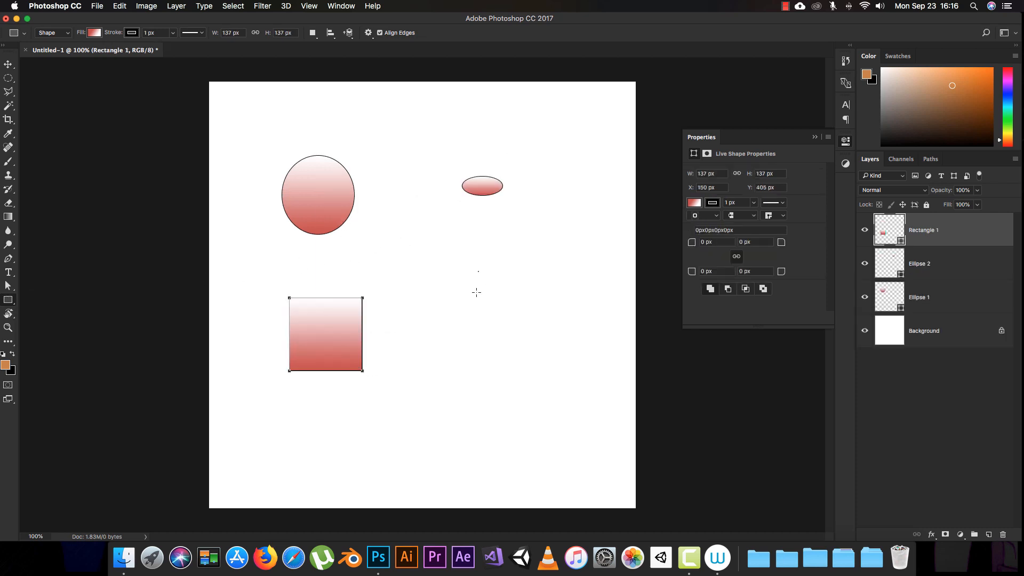
pyautogui.moveTo(478, 267); pyautogui.dragTo(498, 271)
pyautogui.press('v')
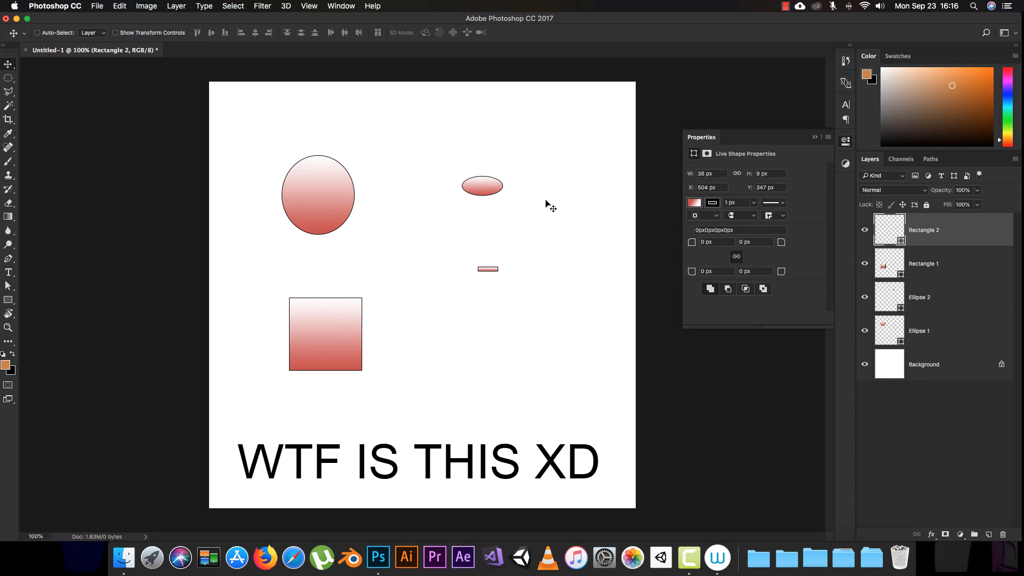
pyautogui.click(814, 137)
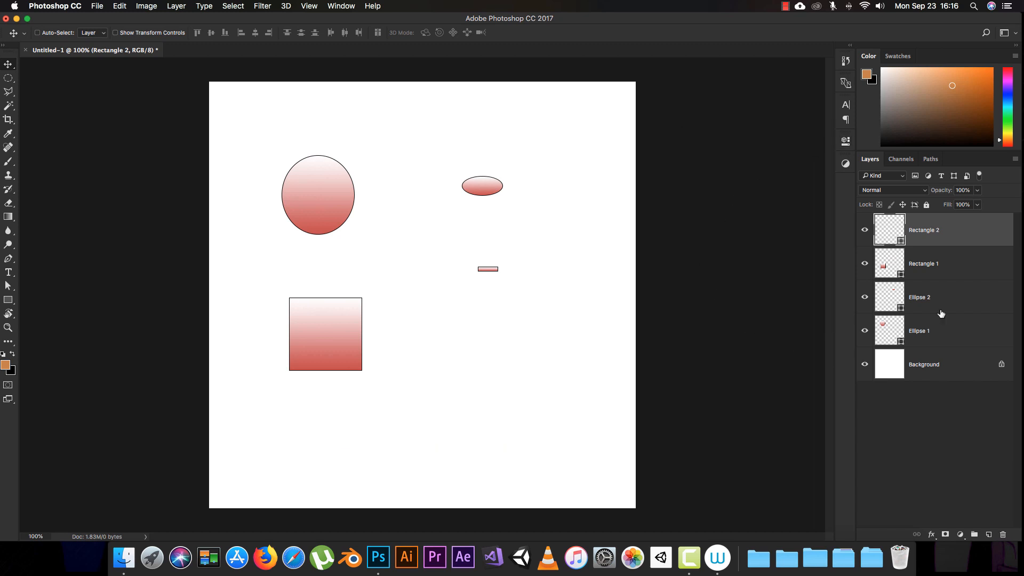
# Move the small Rectangle 2 shape slightly down, and shift the Rectangle 1 square left to line up beneath the large ellipse.
pyautogui.click(914, 327)
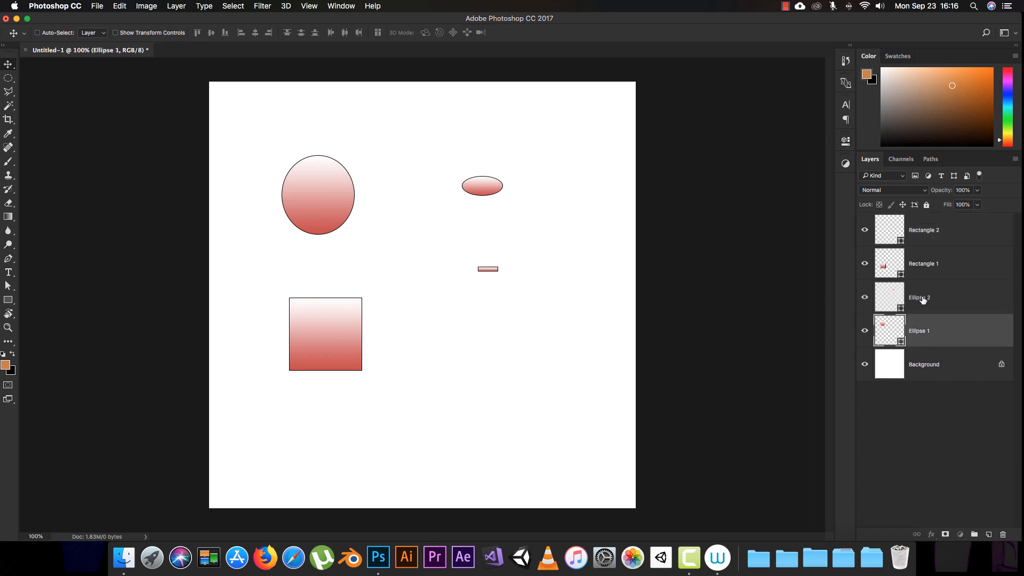
pyautogui.click(922, 297)
pyautogui.click(928, 270)
pyautogui.click(936, 243)
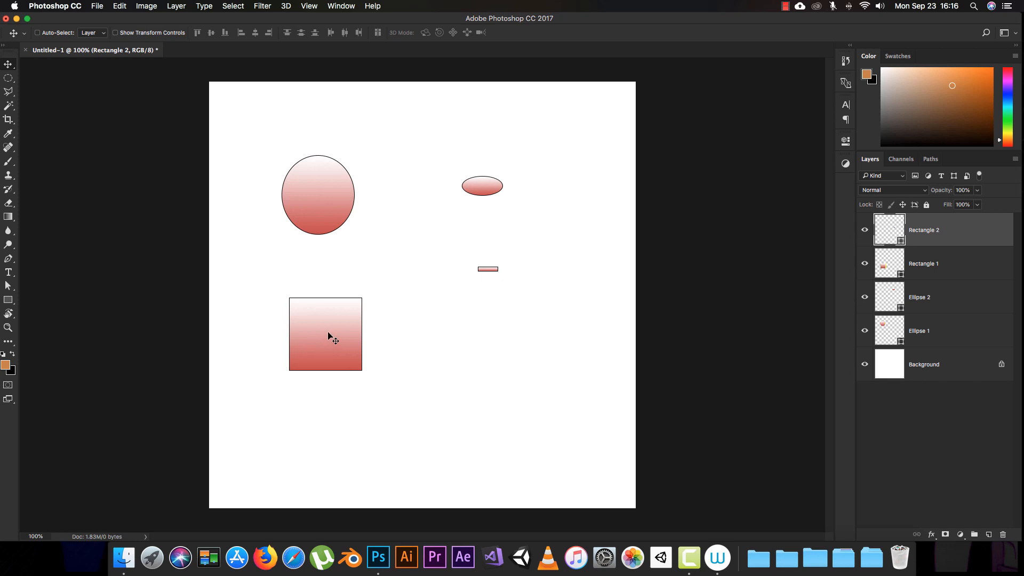
pyautogui.moveTo(331, 336)
pyautogui.mouseDown()
pyautogui.moveTo(332, 305)
pyautogui.moveTo(329, 350)
pyautogui.moveTo(340, 350)
pyautogui.moveTo(297, 278)
pyautogui.moveTo(327, 336)
pyautogui.moveTo(316, 341)
pyautogui.moveTo(321, 351)
pyautogui.mouseUp()
pyautogui.click(931, 265)
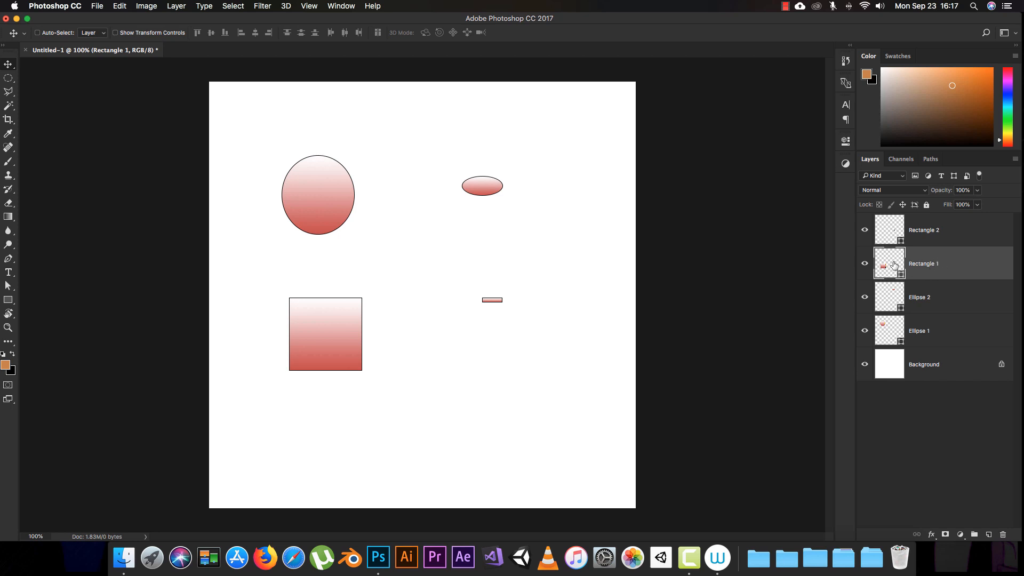
pyautogui.moveTo(321, 350)
pyautogui.mouseDown()
pyautogui.moveTo(357, 342)
pyautogui.moveTo(321, 334)
pyautogui.moveTo(315, 352)
pyautogui.moveTo(319, 338)
pyautogui.mouseUp()
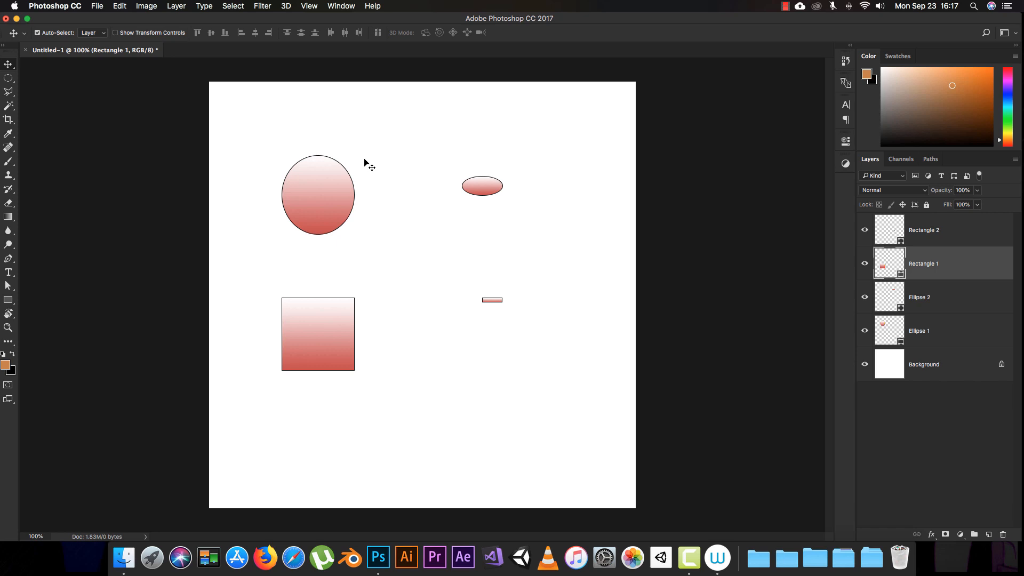
# Move the large ellipse slightly up and raise the small ellipse until their centres are level.
pyautogui.click(315, 201)
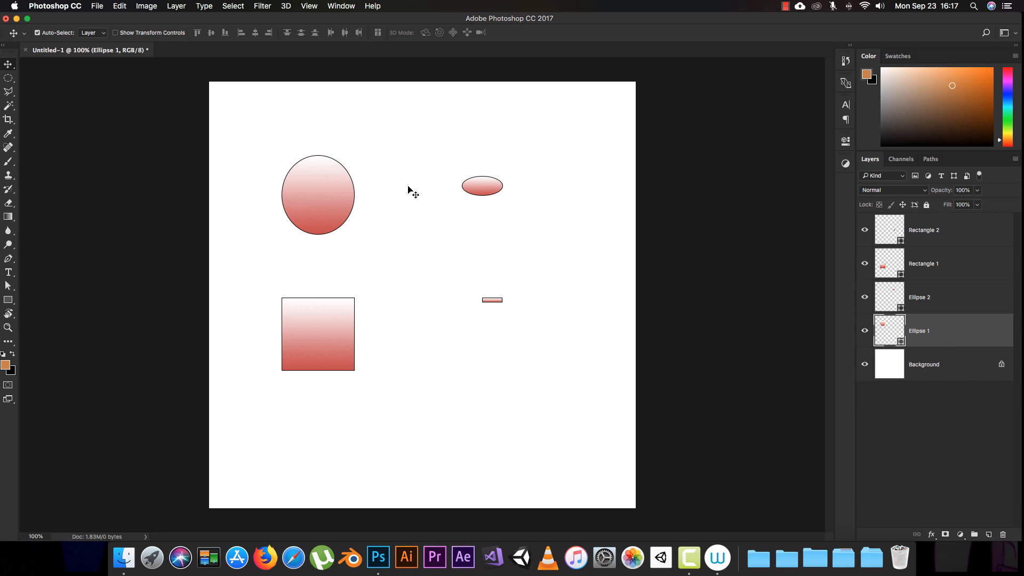
pyautogui.moveTo(326, 204)
pyautogui.mouseDown()
pyautogui.moveTo(368, 153)
pyautogui.moveTo(305, 185)
pyautogui.moveTo(320, 224)
pyautogui.moveTo(336, 184)
pyautogui.moveTo(304, 183)
pyautogui.moveTo(327, 185)
pyautogui.mouseUp()
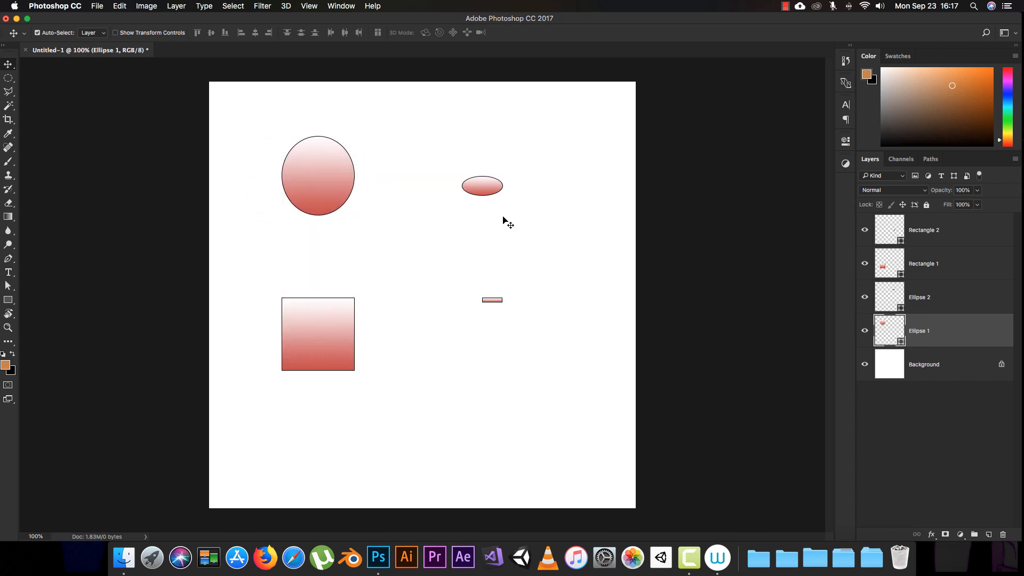
pyautogui.click(486, 193)
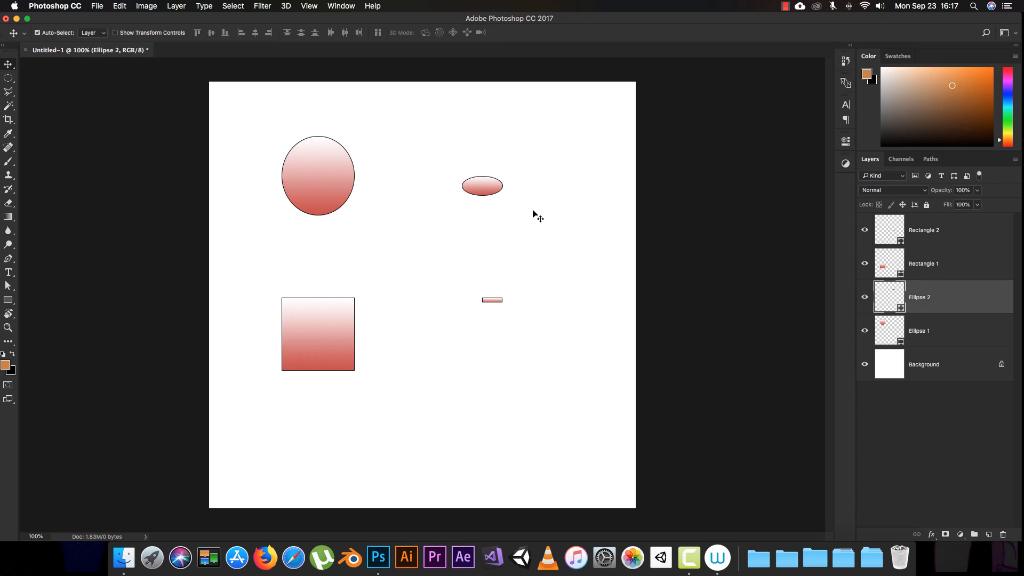
pyautogui.click(827, 314)
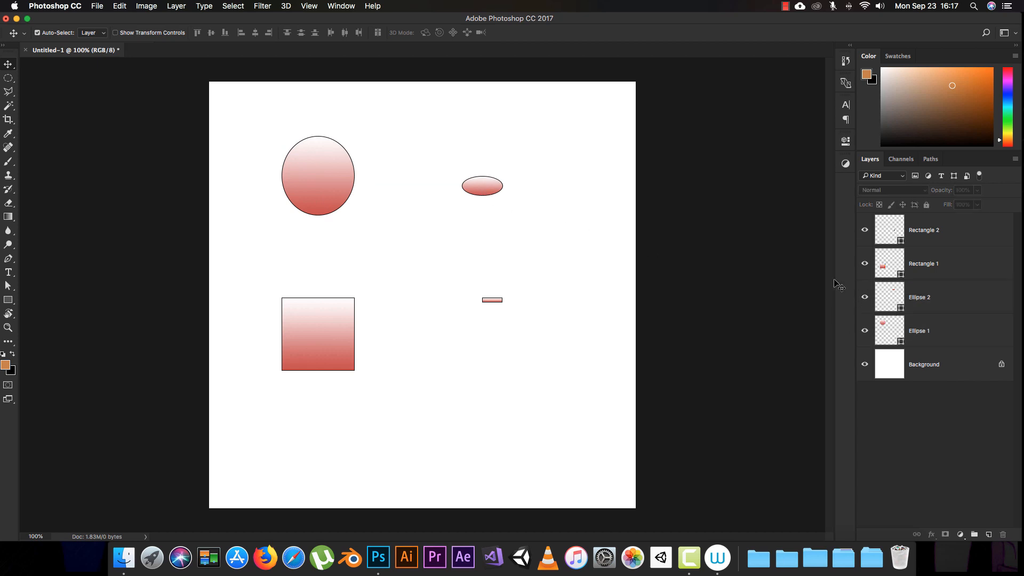
pyautogui.click(481, 191)
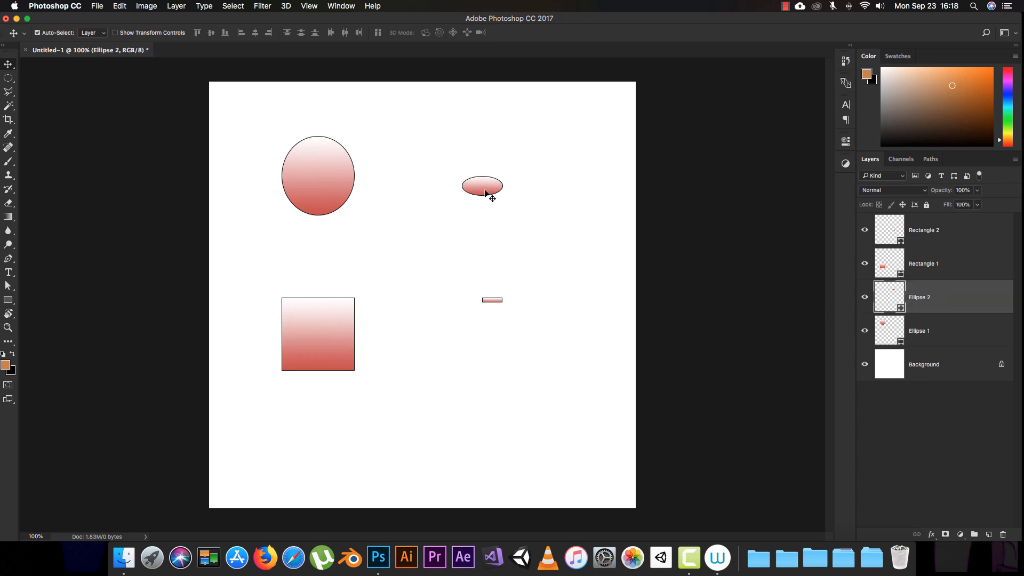
pyautogui.moveTo(487, 195)
pyautogui.mouseDown()
pyautogui.moveTo(533, 191)
pyautogui.moveTo(487, 184)
pyautogui.mouseUp()
# Arrange the four shapes in a two-by-two layout, with the small rectangle right-aligned beneath the small ellipse and the square below the large ellipse.
pyautogui.moveTo(489, 299); pyautogui.dragTo(469, 319)
pyautogui.moveTo(325, 349)
pyautogui.mouseDown()
pyautogui.moveTo(318, 317)
pyautogui.moveTo(357, 319)
pyautogui.moveTo(325, 347)
pyautogui.mouseUp()
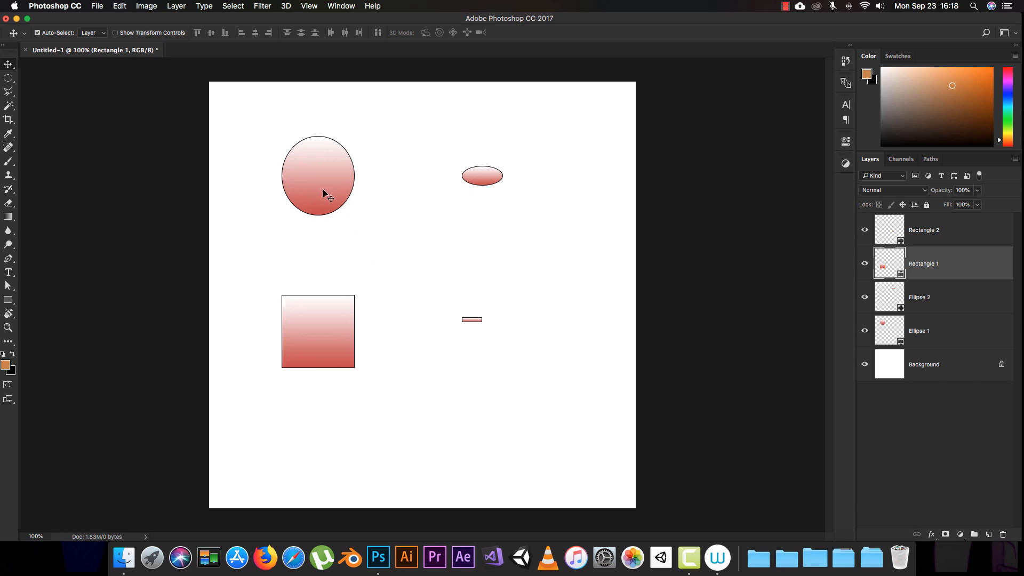
pyautogui.moveTo(308, 191)
pyautogui.mouseDown()
pyautogui.moveTo(330, 220)
pyautogui.moveTo(302, 203)
pyautogui.mouseUp()
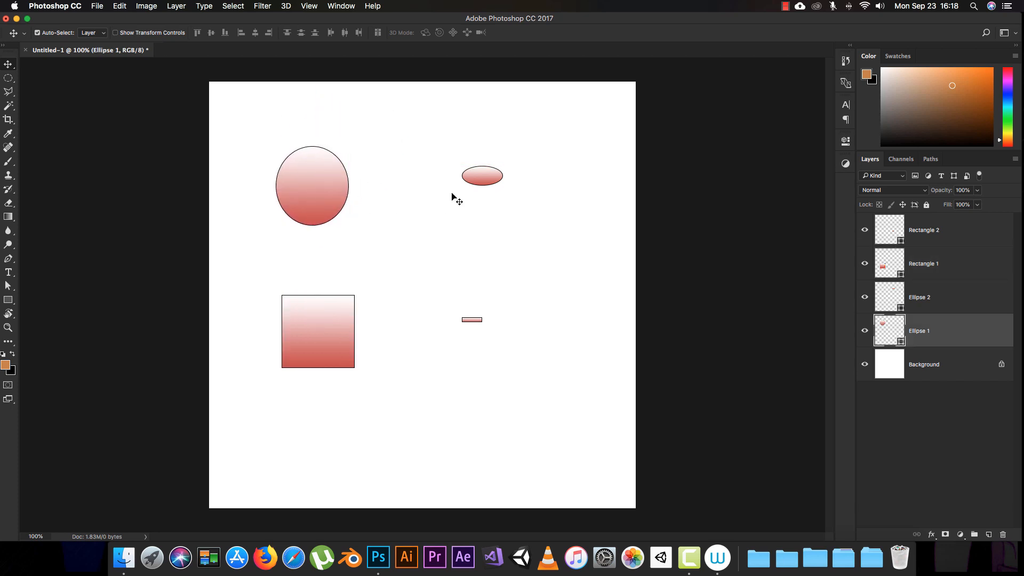
pyautogui.moveTo(481, 184); pyautogui.dragTo(502, 194)
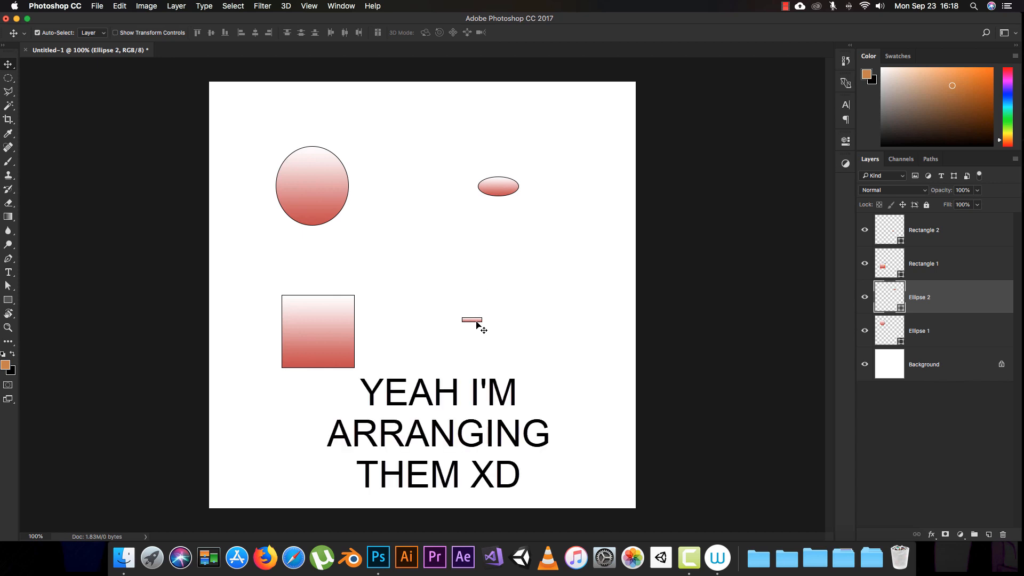
pyautogui.moveTo(476, 320); pyautogui.dragTo(512, 357)
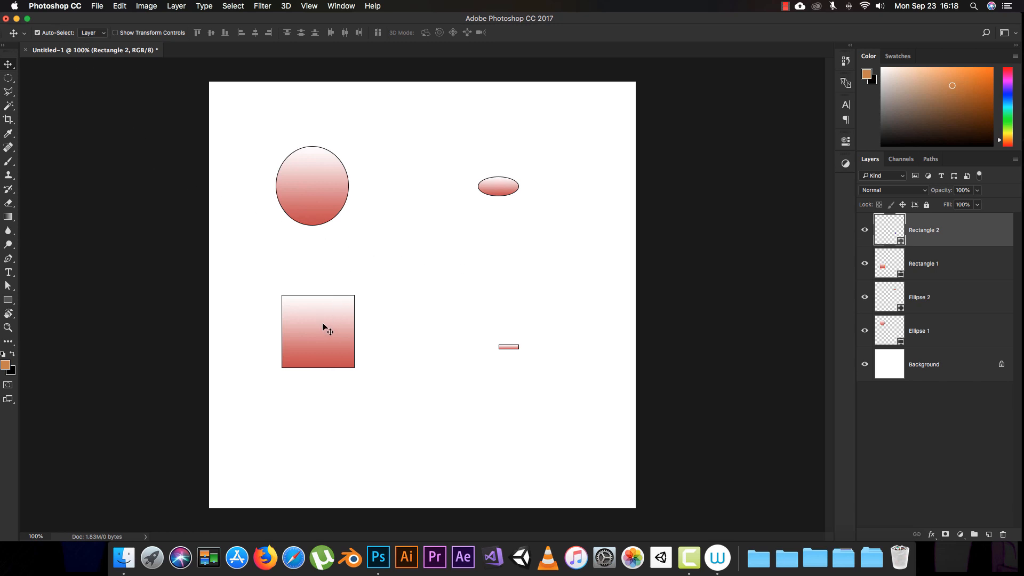
# Stack the shapes near the canvas centre: the square over the large ellipse, the small rectangle at its bottom and the small ellipse at its top.
pyautogui.moveTo(324, 180); pyautogui.dragTo(348, 292)
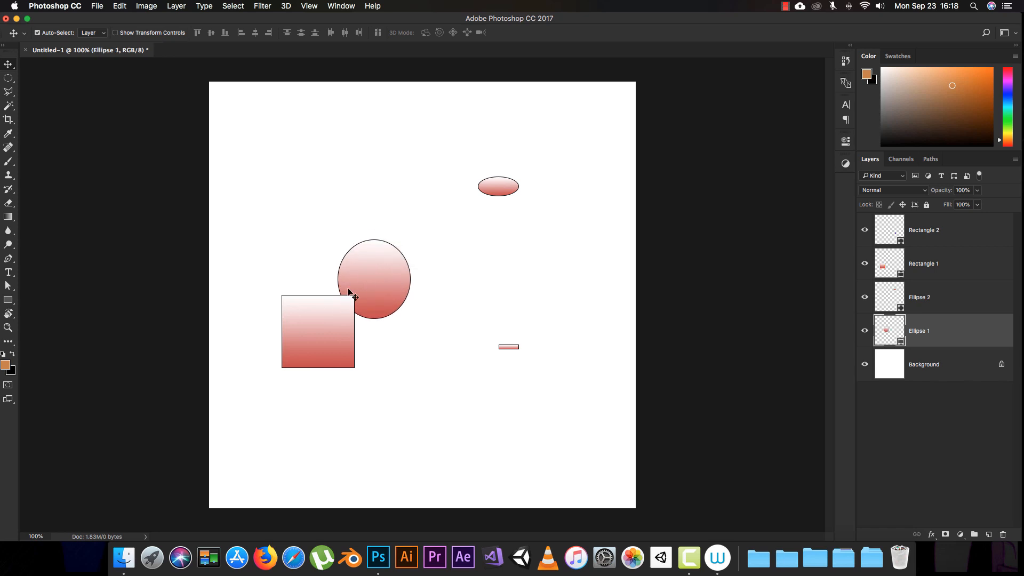
pyautogui.moveTo(320, 336); pyautogui.dragTo(376, 284)
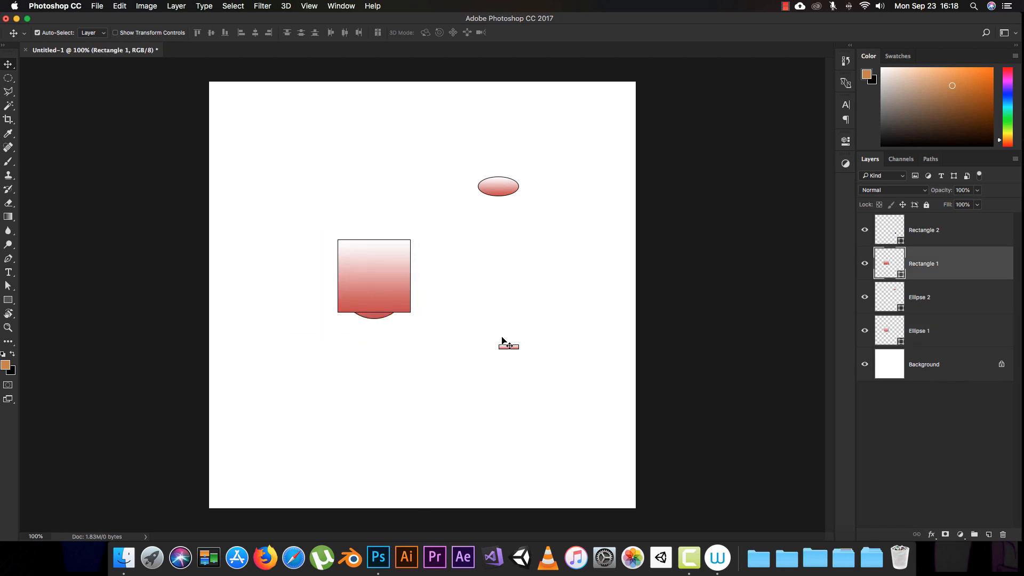
pyautogui.moveTo(505, 348); pyautogui.dragTo(376, 319)
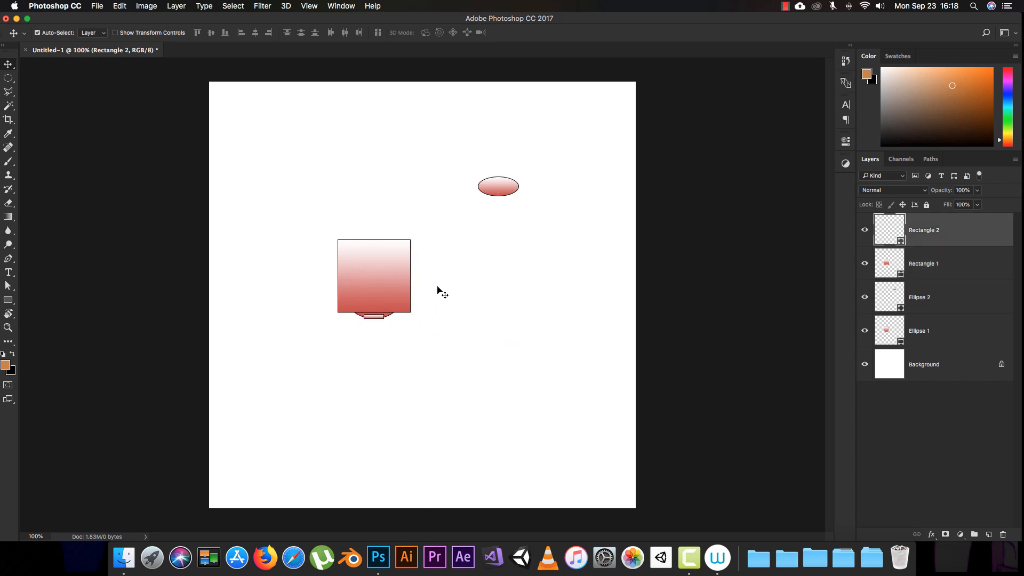
pyautogui.moveTo(509, 187); pyautogui.dragTo(373, 241)
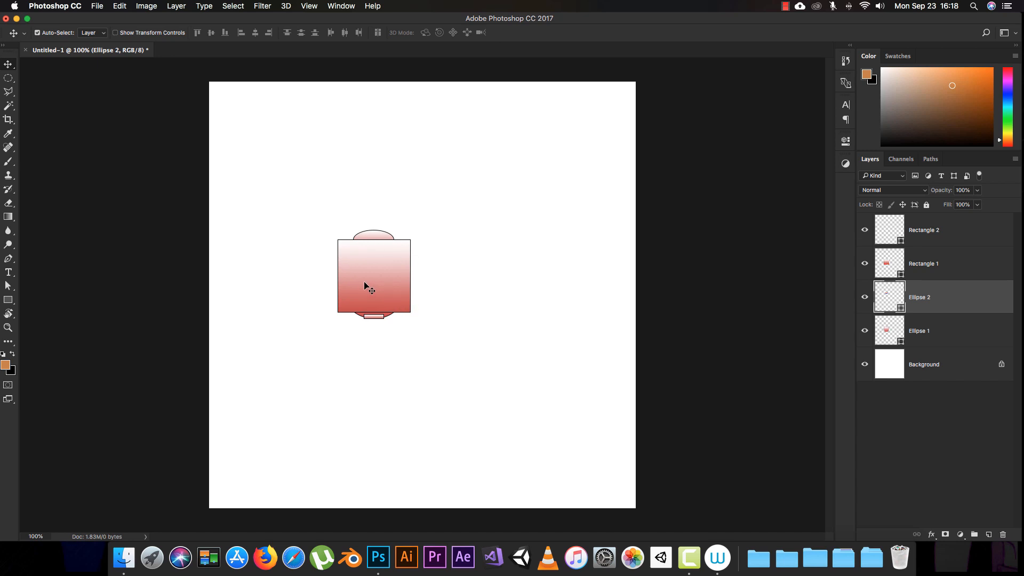
# Nudge the square slightly down and the small rectangle slightly left, keeping the square's sides aligned with the large ellipse behind it.
pyautogui.moveTo(367, 281)
pyautogui.mouseDown()
pyautogui.moveTo(401, 234)
pyautogui.moveTo(367, 286)
pyautogui.mouseUp()
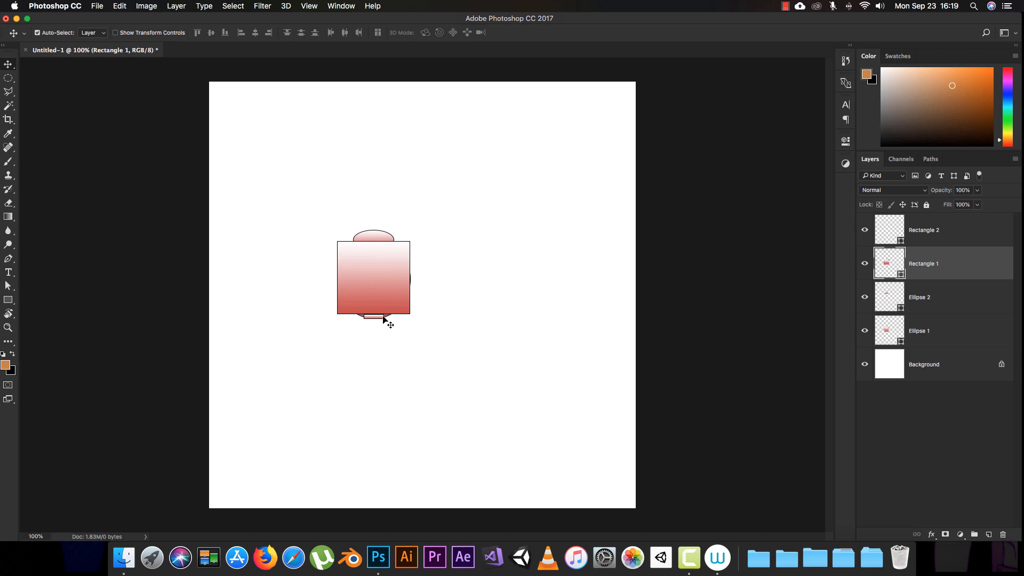
pyautogui.moveTo(383, 318)
pyautogui.mouseDown()
pyautogui.moveTo(391, 336)
pyautogui.moveTo(382, 322)
pyautogui.moveTo(379, 354)
pyautogui.moveTo(380, 318)
pyautogui.mouseUp()
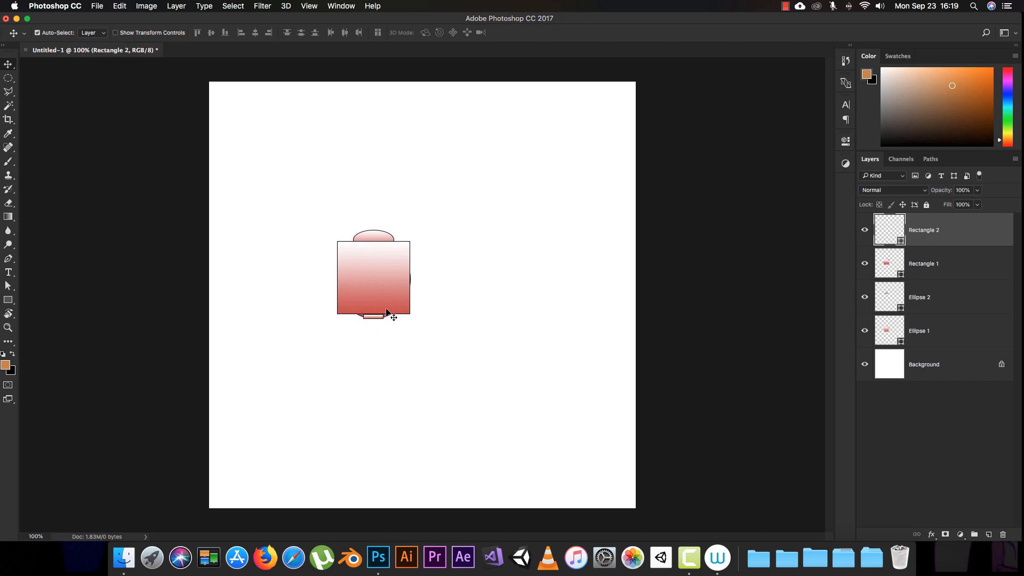
pyautogui.moveTo(409, 279)
pyautogui.mouseDown()
pyautogui.moveTo(466, 260)
pyautogui.moveTo(405, 281)
pyautogui.mouseUp()
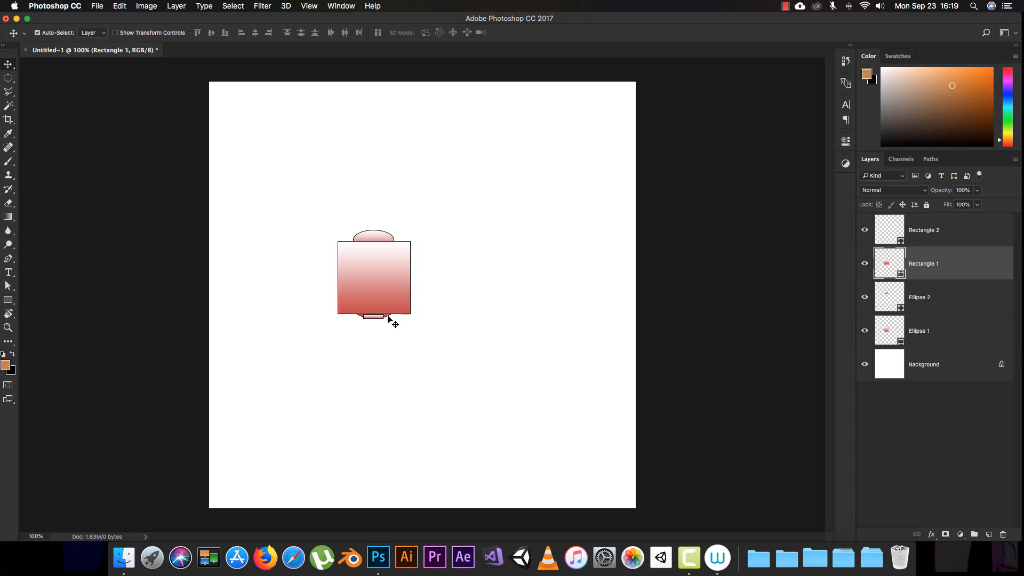
# Turn off Auto-Select and shift the large ellipse sideways on its own layer, leaving it mostly hidden behind the square.
pyautogui.moveTo(388, 319)
pyautogui.mouseDown()
pyautogui.moveTo(411, 352)
pyautogui.moveTo(391, 375)
pyautogui.moveTo(309, 380)
pyautogui.moveTo(307, 329)
pyautogui.moveTo(373, 312)
pyautogui.moveTo(392, 330)
pyautogui.mouseUp()
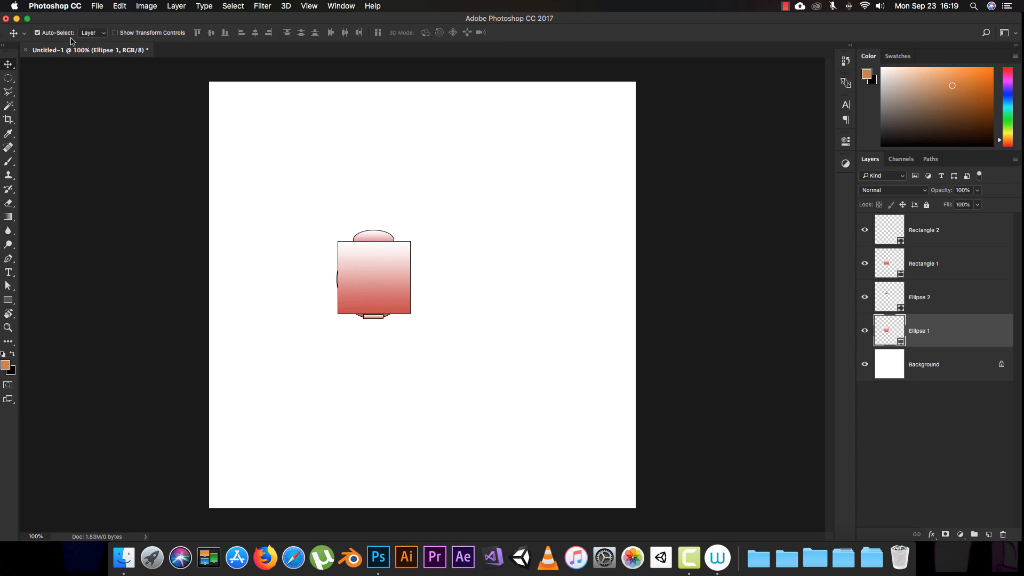
pyautogui.click(39, 34)
pyautogui.moveTo(379, 295); pyautogui.dragTo(414, 293)
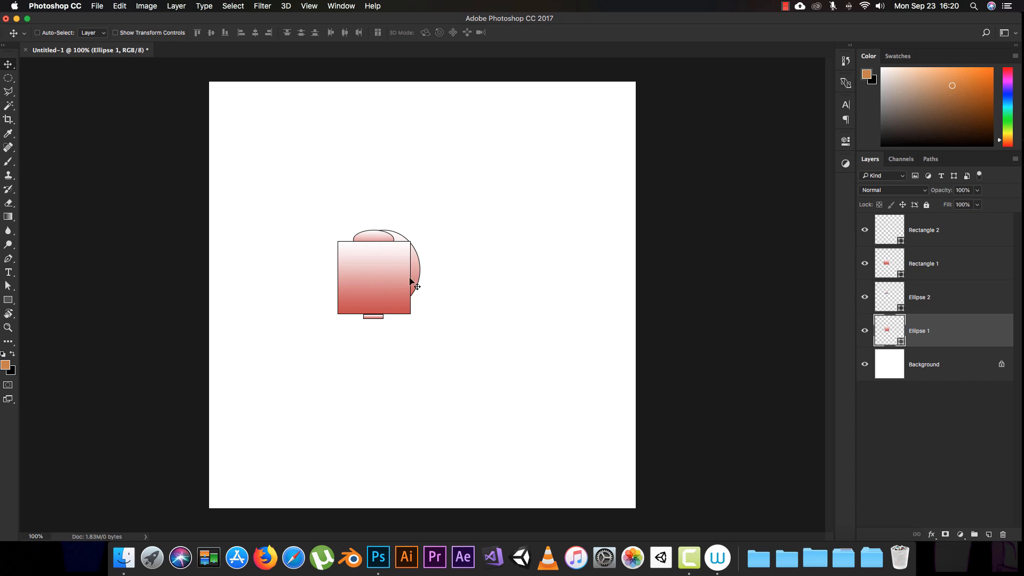
pyautogui.moveTo(412, 281); pyautogui.dragTo(391, 282)
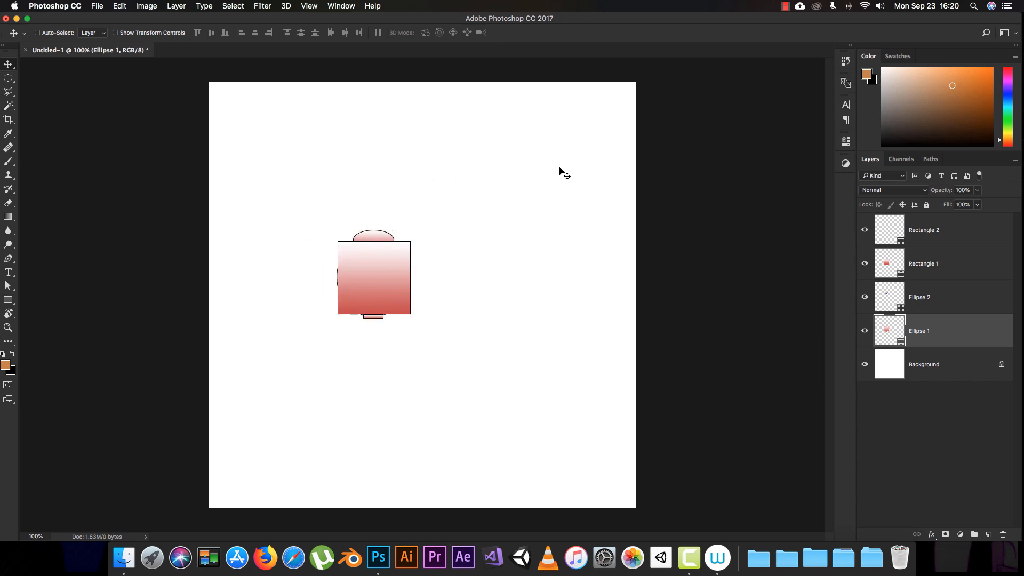
pyautogui.moveTo(582, 154); pyautogui.dragTo(366, 275)
# Nudge the small ellipse and the large ellipse slightly down, selecting the Ellipse 2 and Ellipse 1 layers directly.
pyautogui.click(941, 300)
pyautogui.moveTo(405, 204)
pyautogui.mouseDown()
pyautogui.moveTo(441, 178)
pyautogui.moveTo(405, 210)
pyautogui.mouseUp()
pyautogui.click(925, 333)
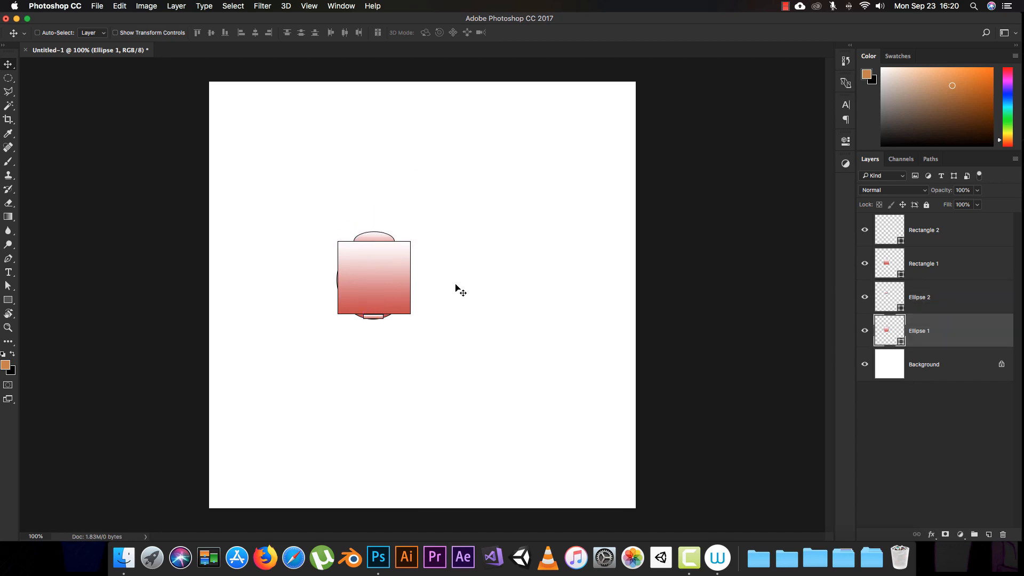
pyautogui.moveTo(456, 285)
pyautogui.mouseDown()
pyautogui.moveTo(461, 254)
pyautogui.moveTo(433, 281)
pyautogui.moveTo(440, 293)
pyautogui.mouseUp()
# Check the Smart Guides display setting and examine the large ellipse's distances to the canvas edges and the square.
pyautogui.press('super')
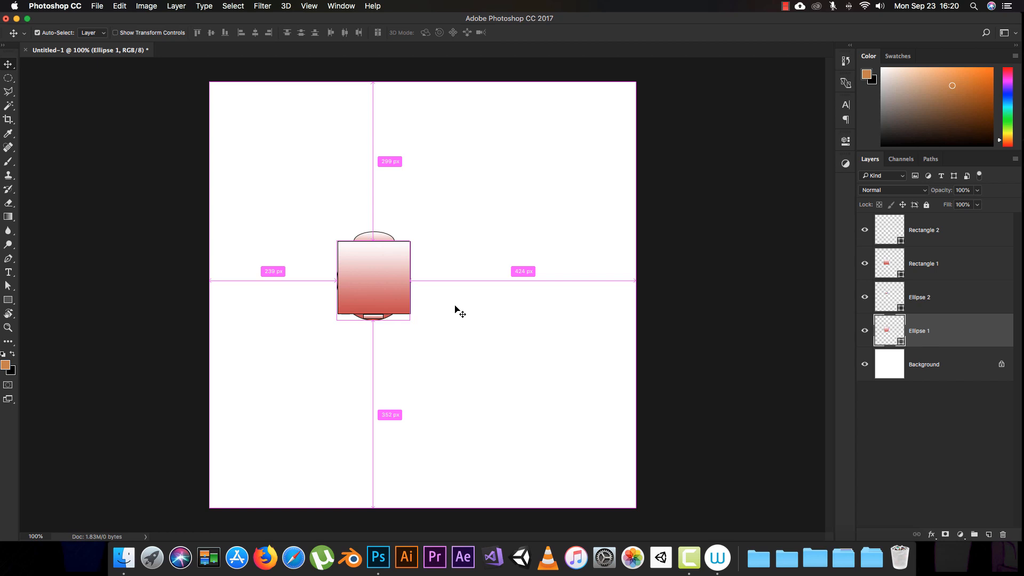
pyautogui.press('super')
pyautogui.press('super')
pyautogui.click(319, 9)
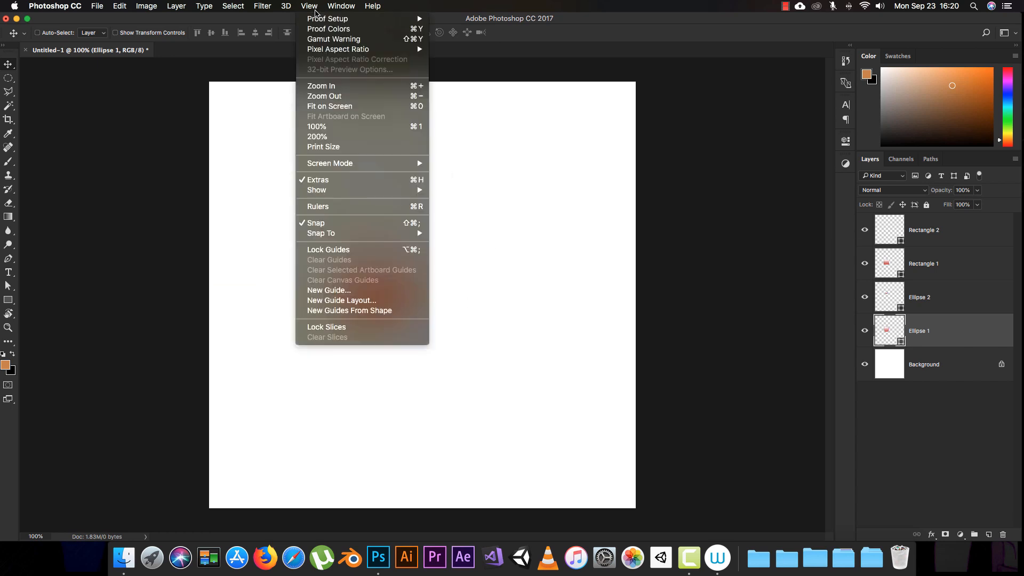
pyautogui.moveTo(395, 190)
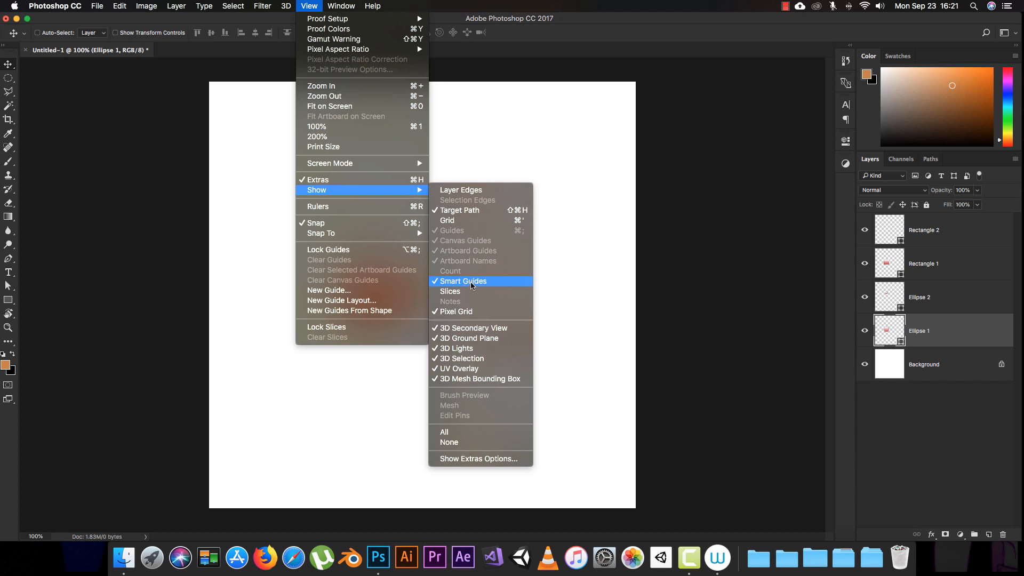
pyautogui.click(433, 281)
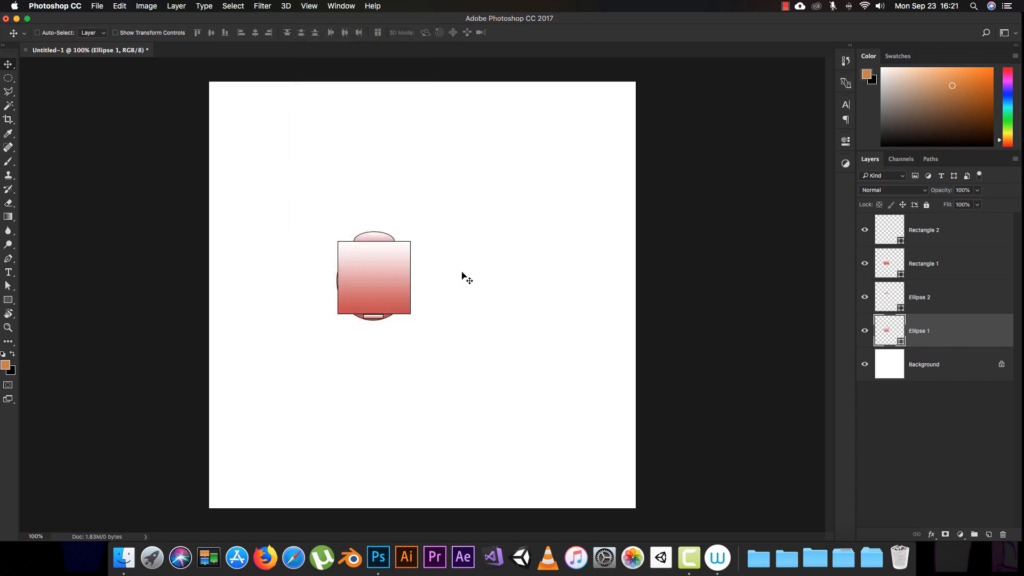
pyautogui.press('super')
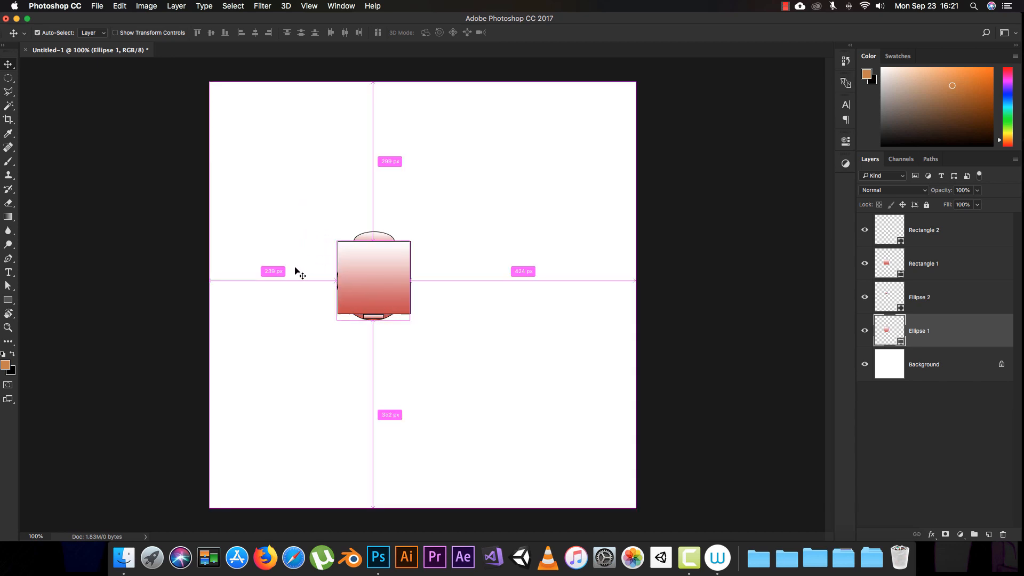
pyautogui.press('super')
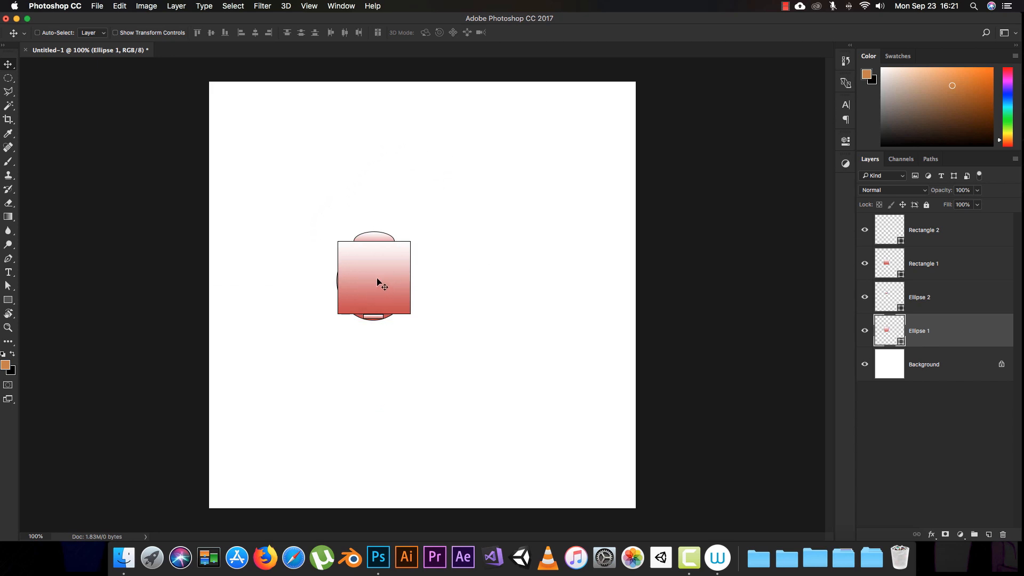
pyautogui.press('super')
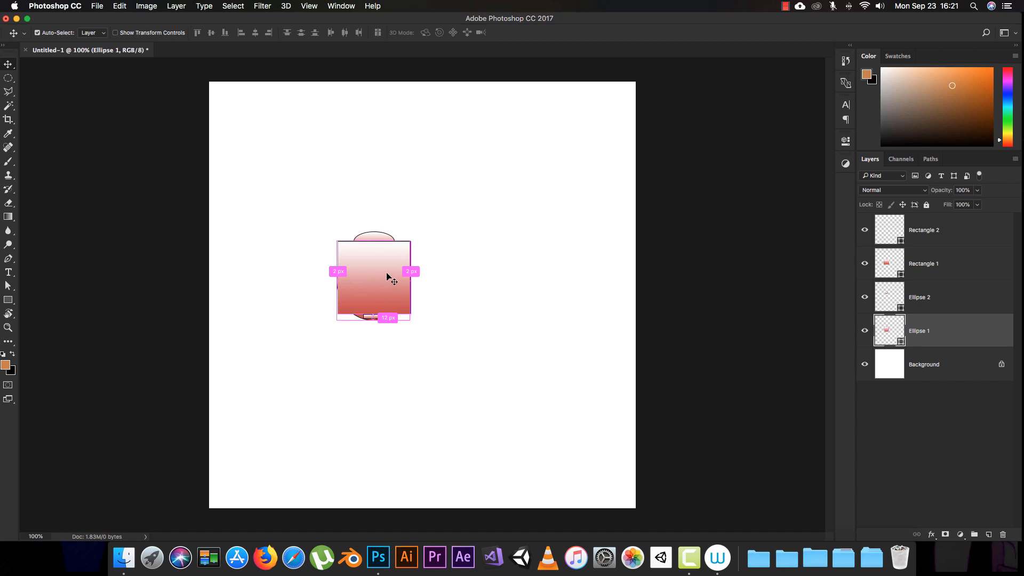
# Pick the square and both ellipses directly on the canvas with temporary Auto-Select, nudging the large ellipse slightly right.
pyautogui.moveTo(365, 286)
pyautogui.mouseDown()
pyautogui.moveTo(418, 258)
pyautogui.moveTo(366, 286)
pyautogui.mouseUp()
pyautogui.press('super')
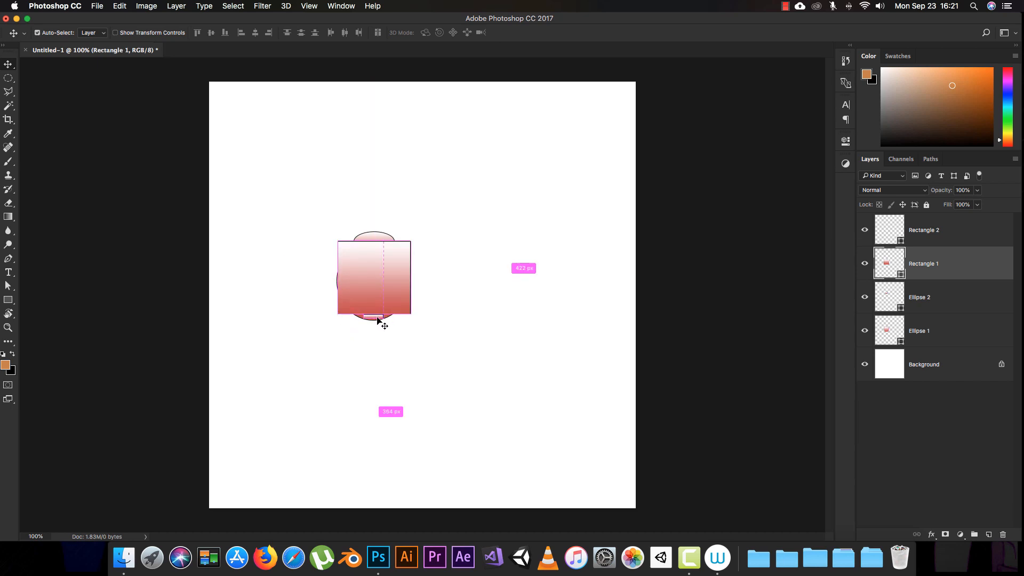
pyautogui.moveTo(377, 319)
pyautogui.mouseDown()
pyautogui.moveTo(405, 328)
pyautogui.moveTo(380, 318)
pyautogui.moveTo(382, 366)
pyautogui.moveTo(403, 334)
pyautogui.moveTo(388, 320)
pyautogui.mouseUp()
pyautogui.moveTo(362, 319)
pyautogui.mouseDown()
pyautogui.moveTo(319, 366)
pyautogui.moveTo(363, 338)
pyautogui.moveTo(366, 322)
pyautogui.mouseUp()
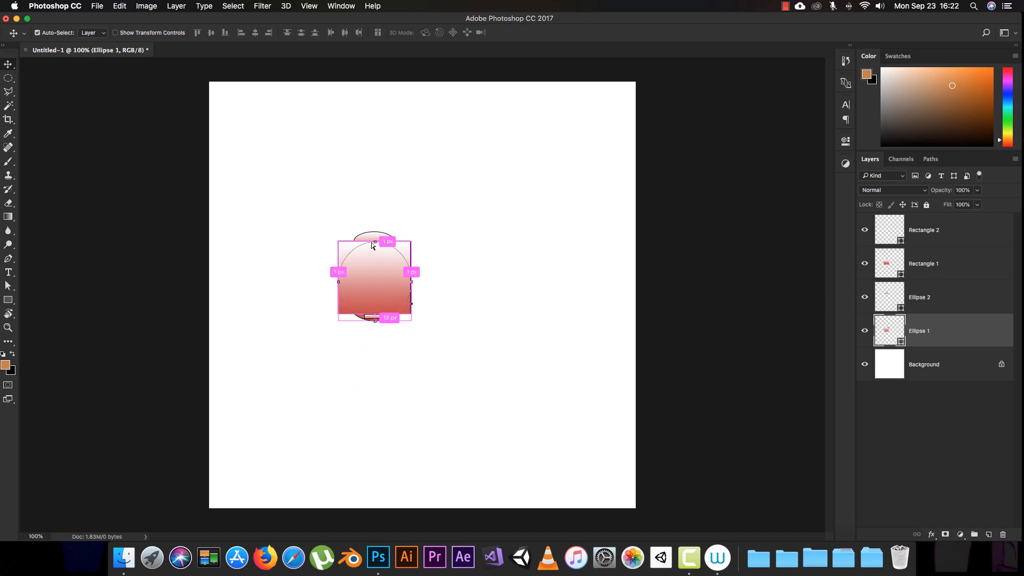
pyautogui.moveTo(373, 245)
pyautogui.mouseDown()
pyautogui.moveTo(454, 164)
pyautogui.moveTo(374, 243)
pyautogui.mouseUp()
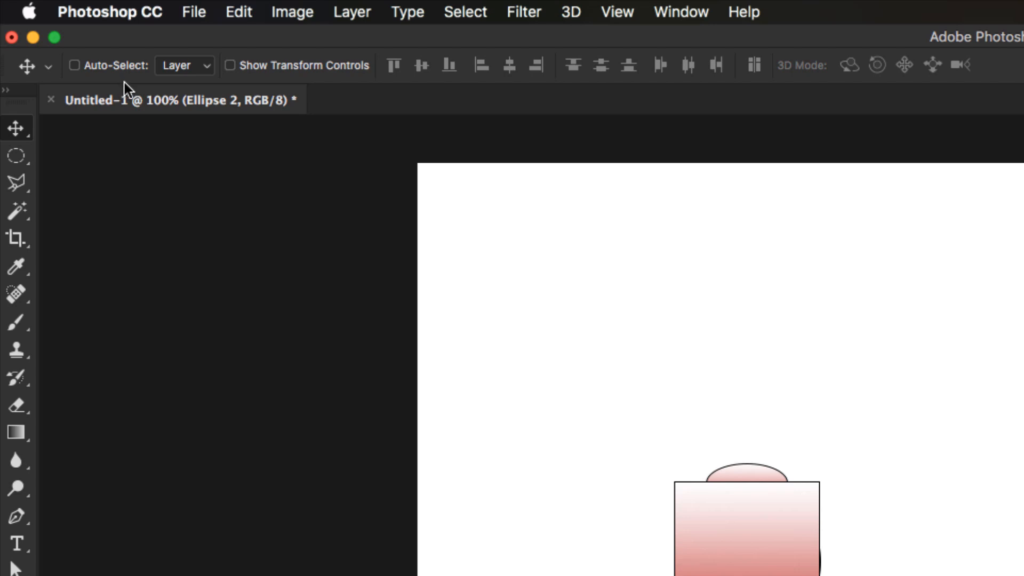
# Nudge the square slightly down on the canvas using temporary Auto-Select.
pyautogui.click(74, 65)
pyautogui.press('super')
pyautogui.press('super')
pyautogui.press('super')
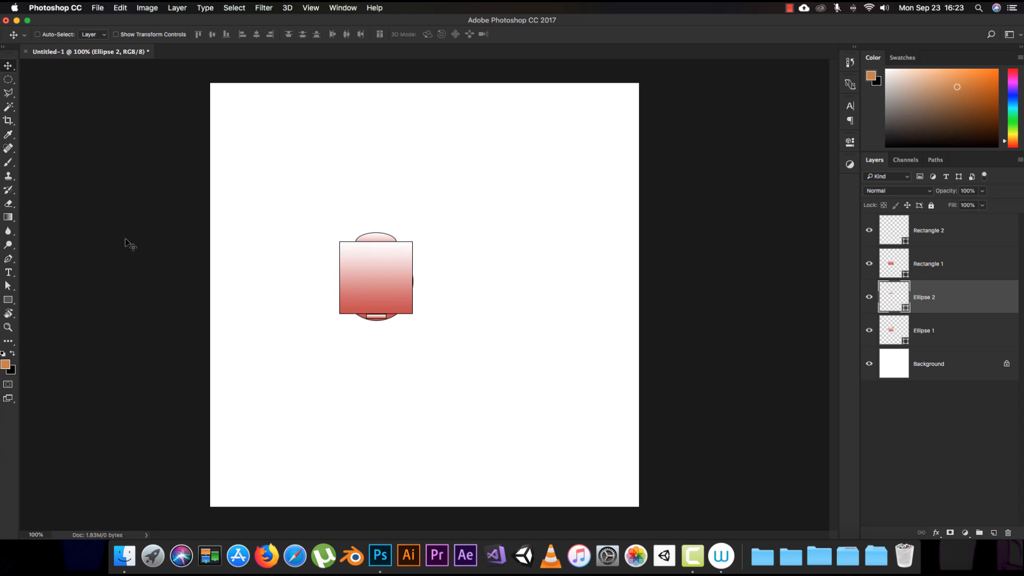
pyautogui.moveTo(378, 275)
pyautogui.mouseDown()
pyautogui.moveTo(375, 249)
pyautogui.moveTo(396, 212)
pyautogui.moveTo(377, 279)
pyautogui.mouseUp()
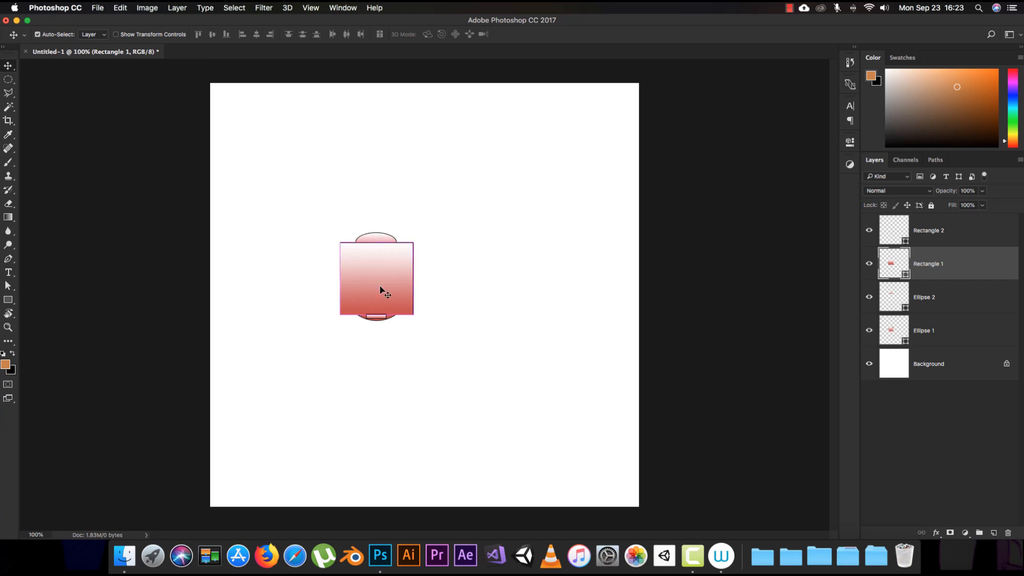
pyautogui.moveTo(377, 295)
pyautogui.mouseDown()
pyautogui.moveTo(440, 246)
pyautogui.moveTo(379, 293)
pyautogui.mouseUp()
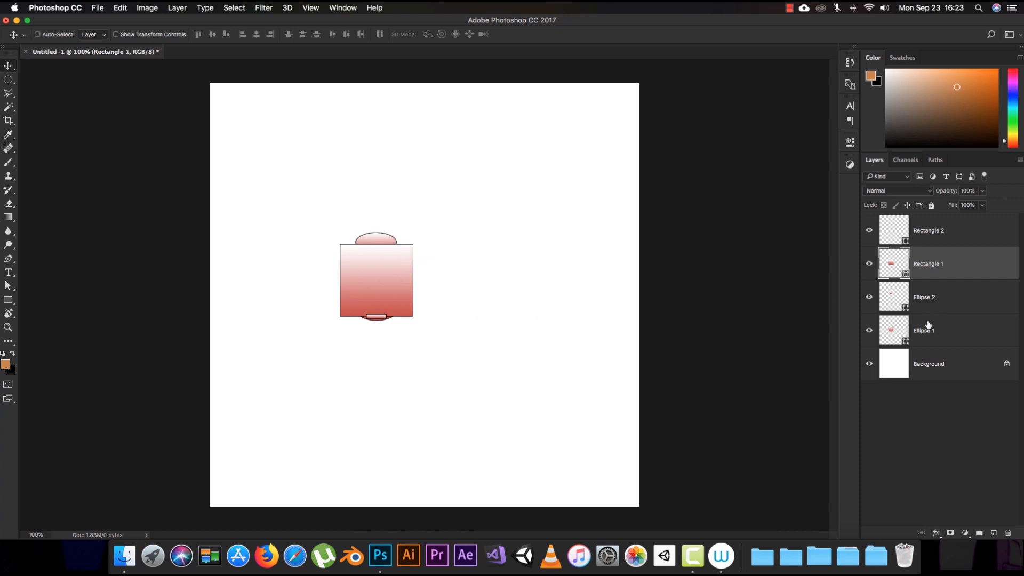
# Select the four shape layers as one continuous range from Rectangle 2 to Ellipse 1.
pyautogui.click(942, 333)
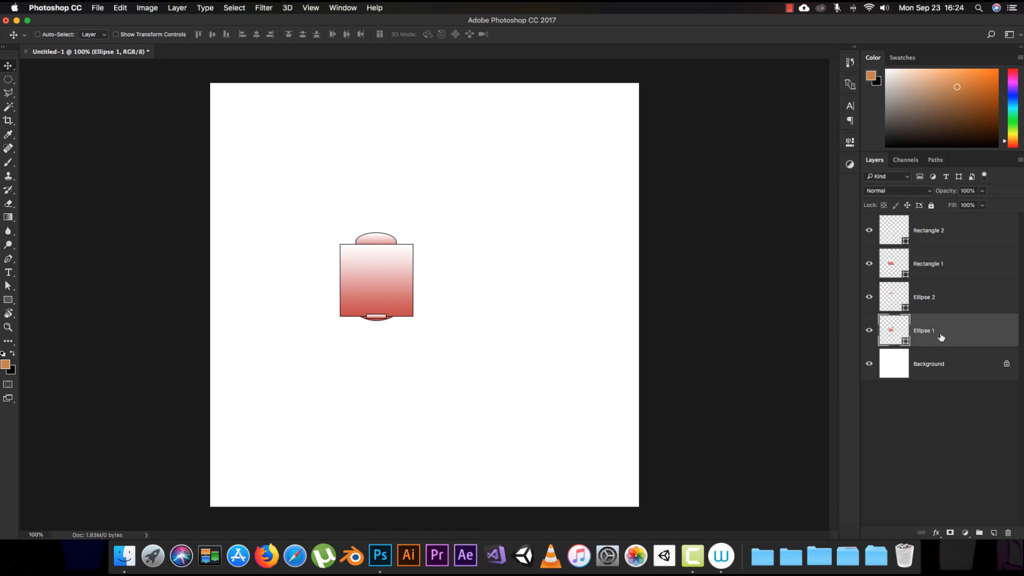
pyautogui.keyDown('shift'); pyautogui.click(940, 302); pyautogui.keyUp('shift')
pyautogui.keyDown('shift'); pyautogui.click(940, 272); pyautogui.keyUp('shift')
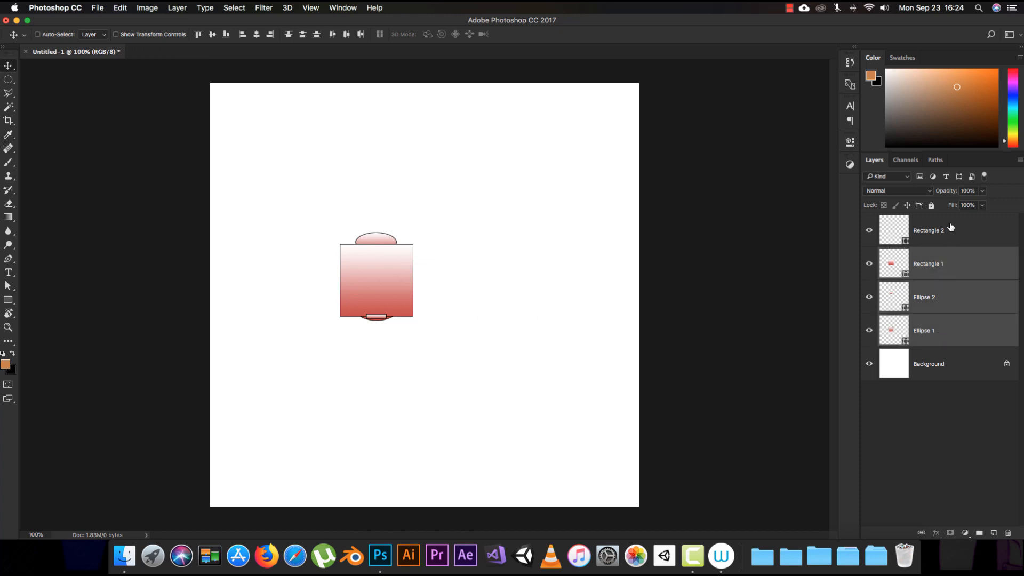
pyautogui.keyDown('shift'); pyautogui.click(948, 234); pyautogui.keyUp('shift')
pyautogui.click(948, 235)
pyautogui.keyDown('shift'); pyautogui.click(929, 333); pyautogui.keyUp('shift')
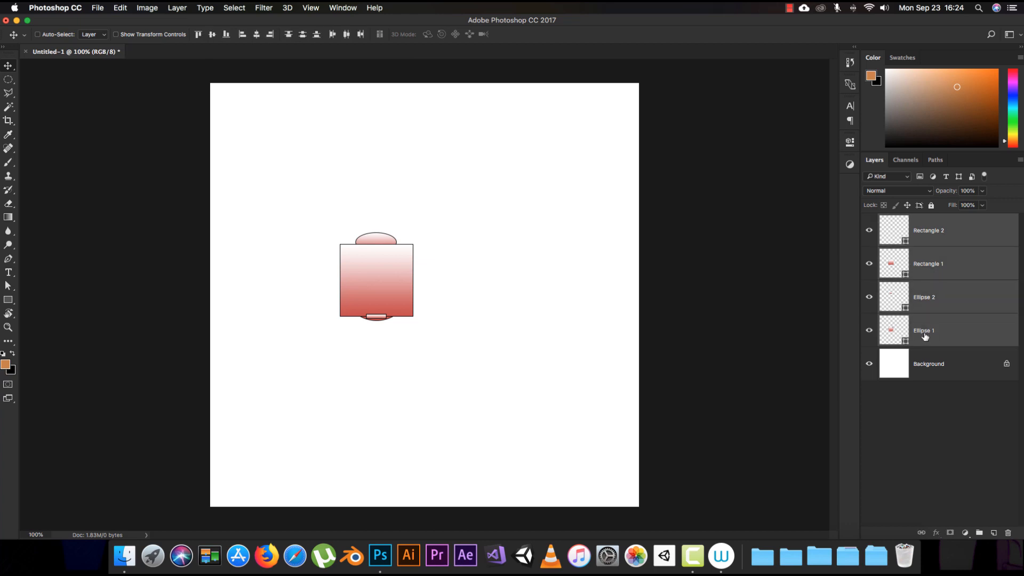
# Select only the non-adjacent Rectangle 2 and Ellipse 2 layers and shift both shapes about 10 px left.
pyautogui.click(931, 331)
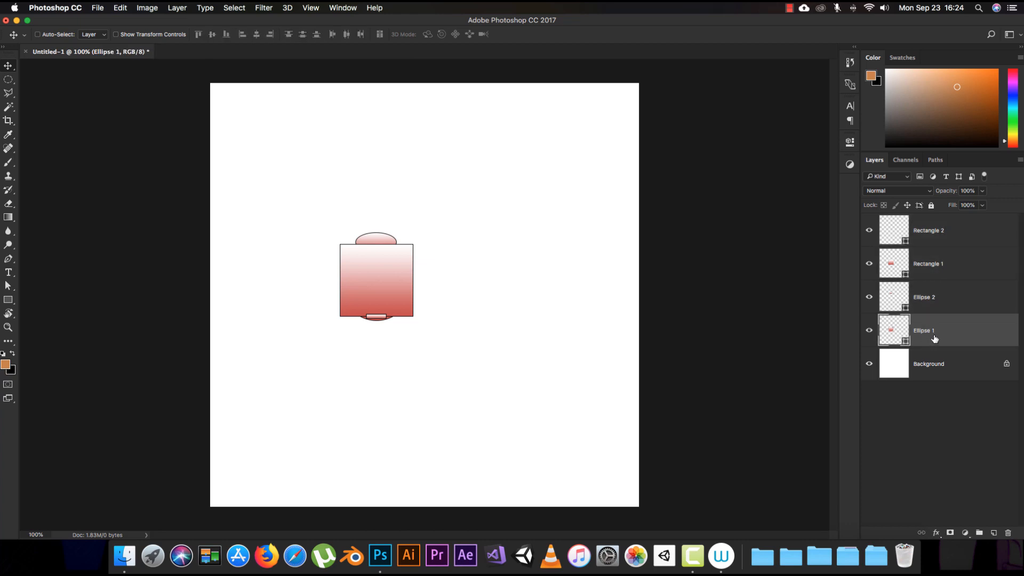
pyautogui.keyDown('super'); pyautogui.click(938, 270); pyautogui.keyUp('super')
pyautogui.click(947, 241)
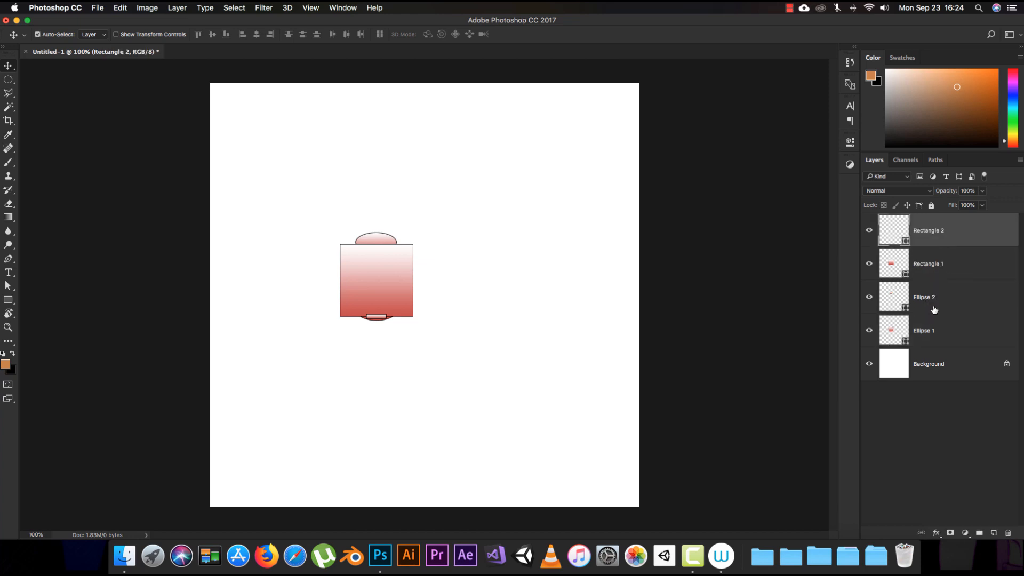
pyautogui.keyDown('super'); pyautogui.click(934, 308); pyautogui.keyUp('super')
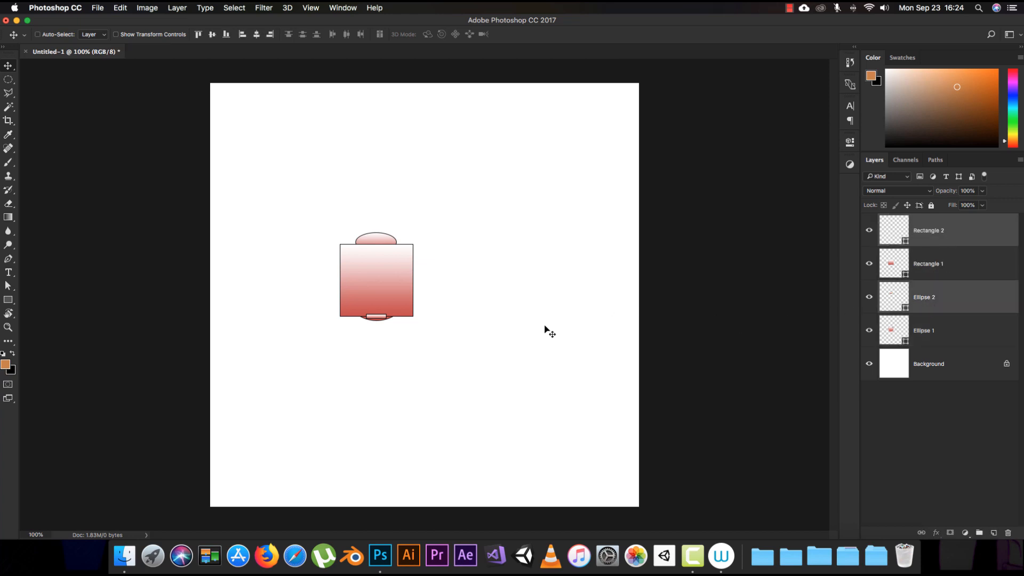
pyautogui.hotkey('shift', 'Left')
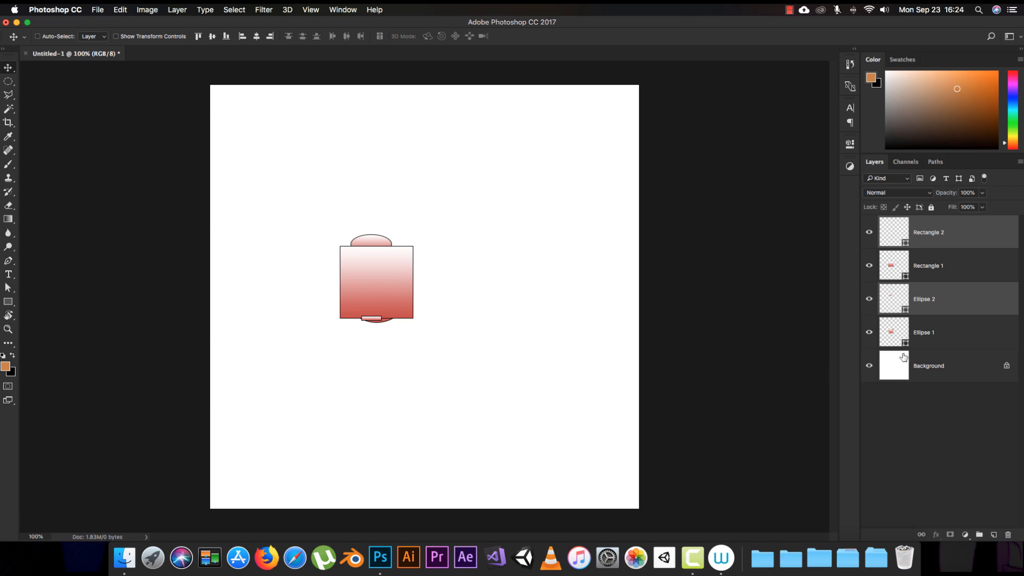
# Go through the shape layers one at a time from Ellipse 1 up to Rectangle 2.
pyautogui.click(924, 335)
pyautogui.click(938, 310)
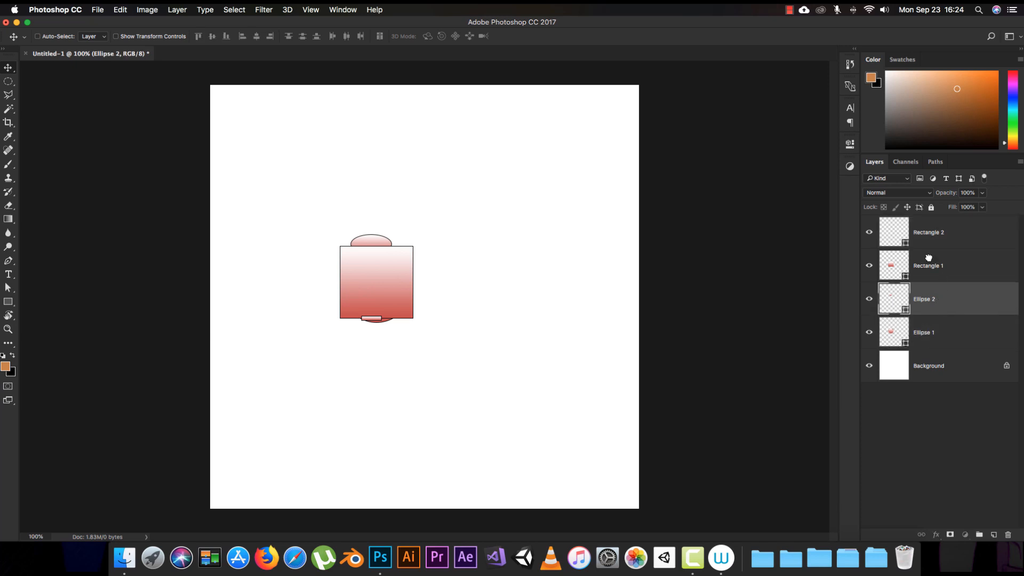
pyautogui.click(928, 258)
pyautogui.click(928, 243)
pyautogui.click(931, 334)
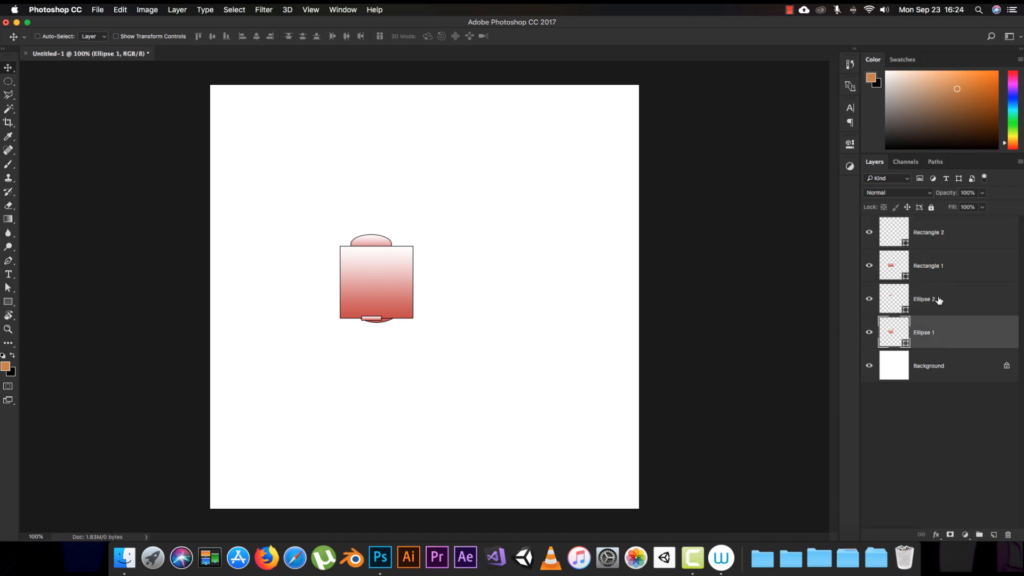
pyautogui.click(933, 296)
pyautogui.click(940, 267)
pyautogui.click(937, 235)
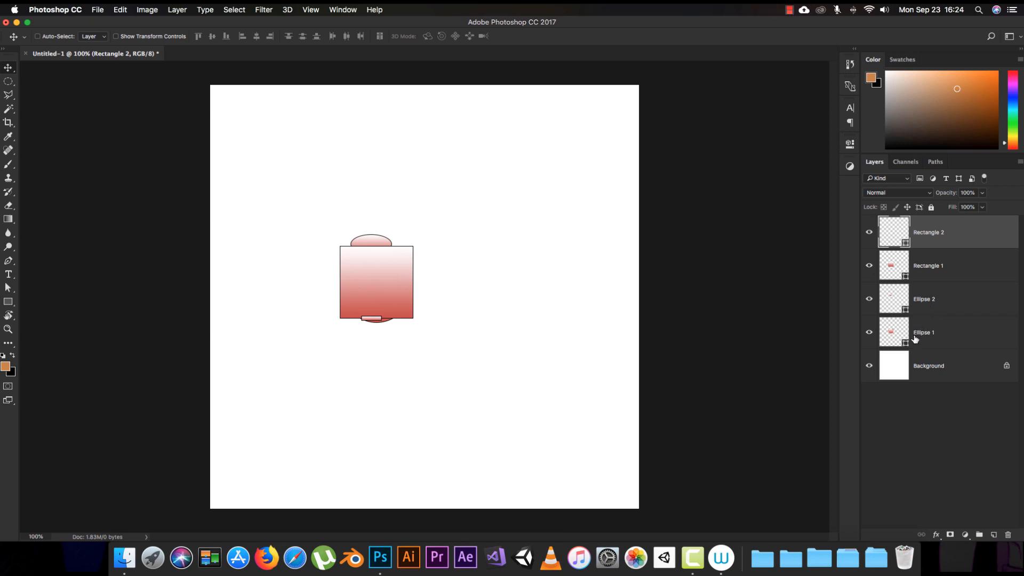
# Toggle the visibility of the Ellipse 1 and Ellipse 2 layers off and back on.
pyautogui.click(869, 333)
pyautogui.click(869, 299)
pyautogui.click(870, 332)
pyautogui.click(870, 298)
pyautogui.click(869, 333)
pyautogui.click(870, 307)
pyautogui.click(869, 333)
pyautogui.click(870, 301)
pyautogui.click(870, 332)
pyautogui.click(869, 300)
pyautogui.click(870, 332)
pyautogui.click(869, 300)
# Select the small ellipse and the small rectangle together on the canvas and move them horizontally to the right of the square.
pyautogui.click(591, 176)
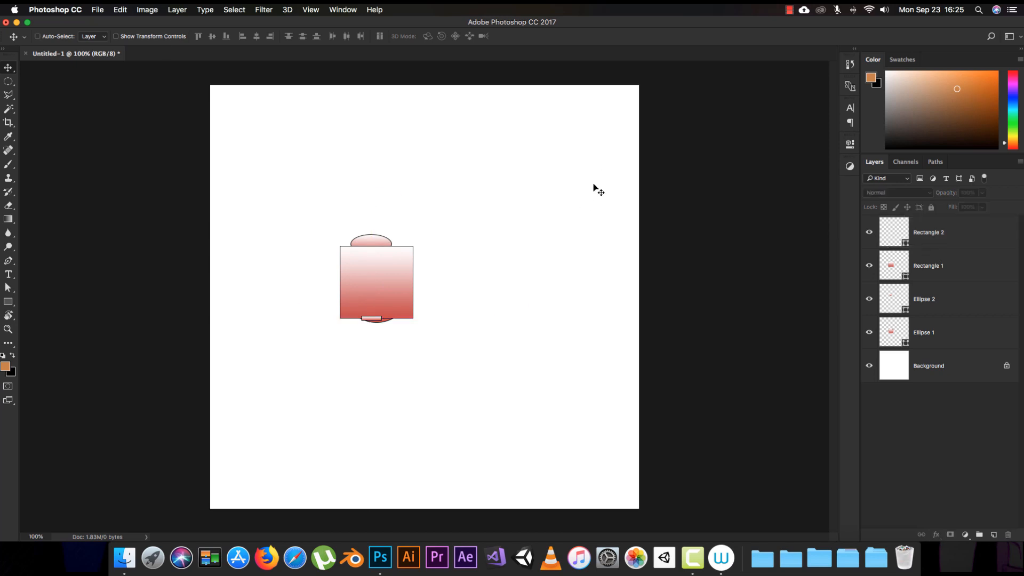
pyautogui.press('super')
pyautogui.click(371, 244)
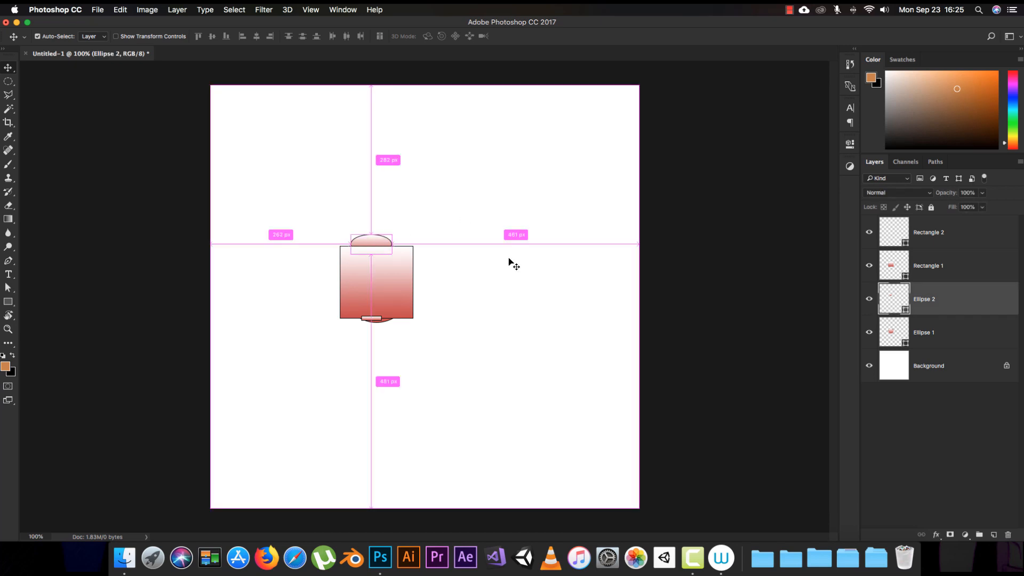
pyautogui.press('super')
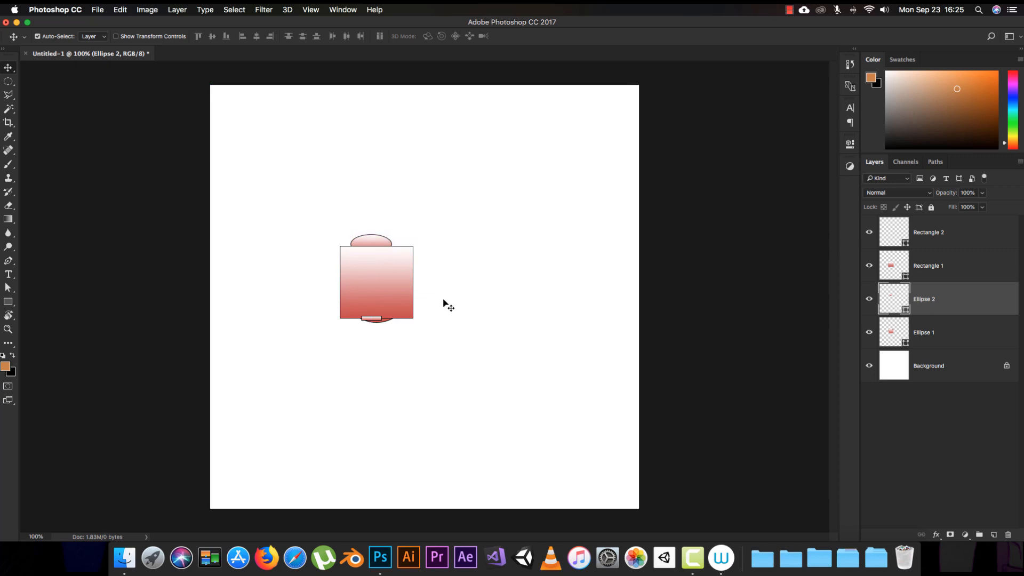
pyautogui.keyDown('shift'); pyautogui.click(372, 319); pyautogui.keyUp('shift')
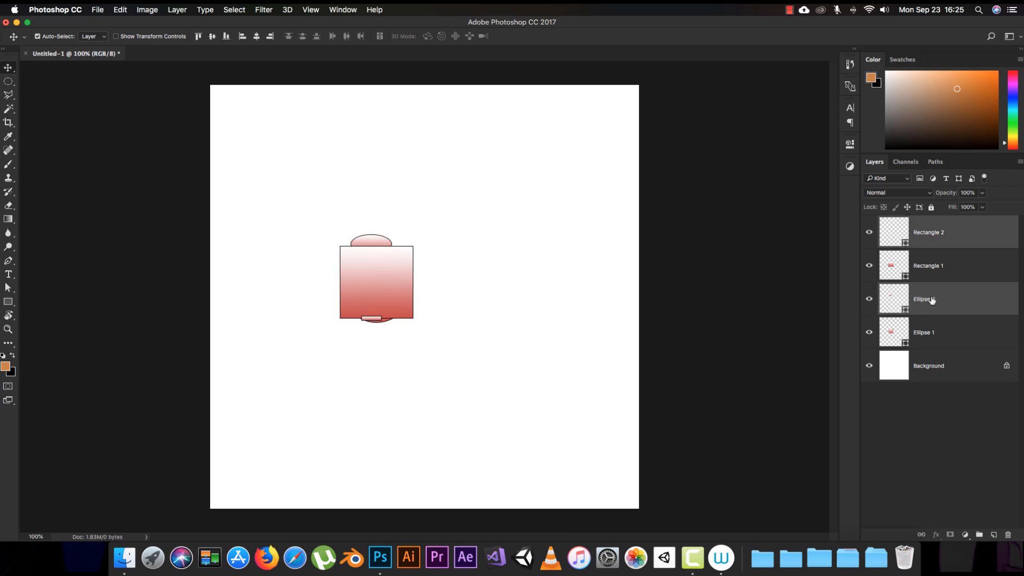
pyautogui.moveTo(447, 328); pyautogui.dragTo(606, 326)
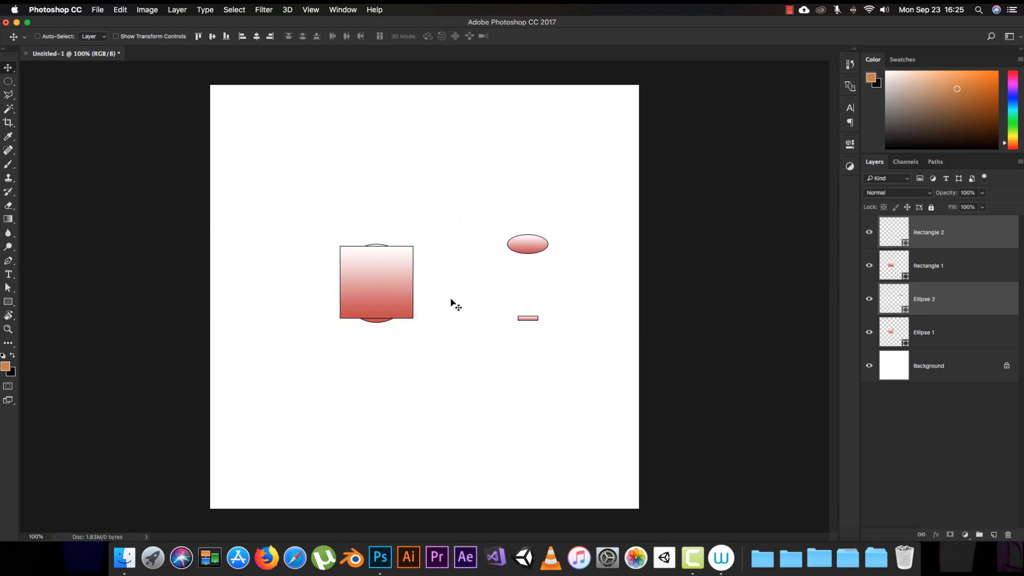
# Deselect all layers and pick only the small ellipse on the canvas using temporary Auto-Select.
pyautogui.press('super')
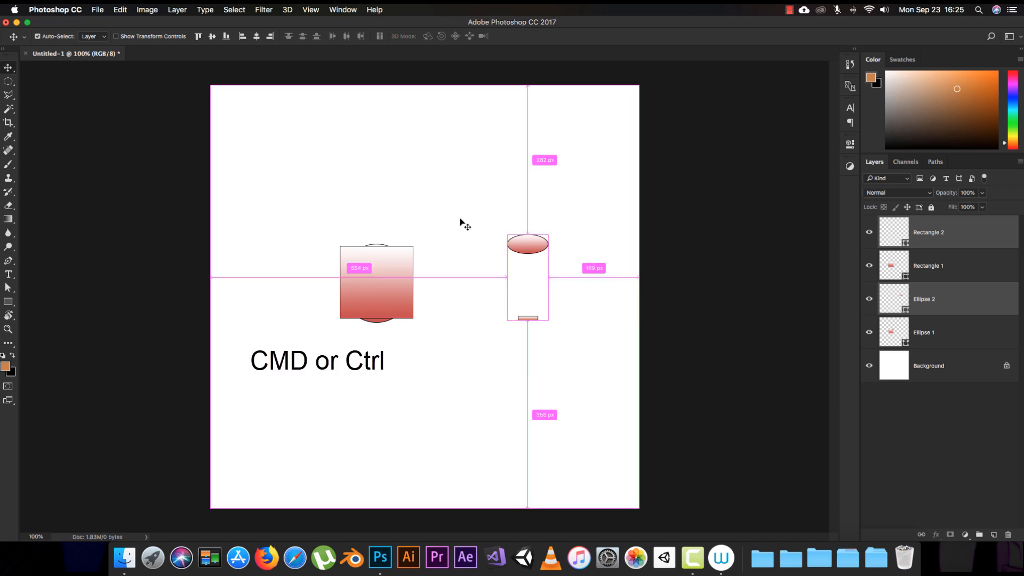
pyautogui.keyDown('super'); pyautogui.click(482, 148); pyautogui.keyUp('super')
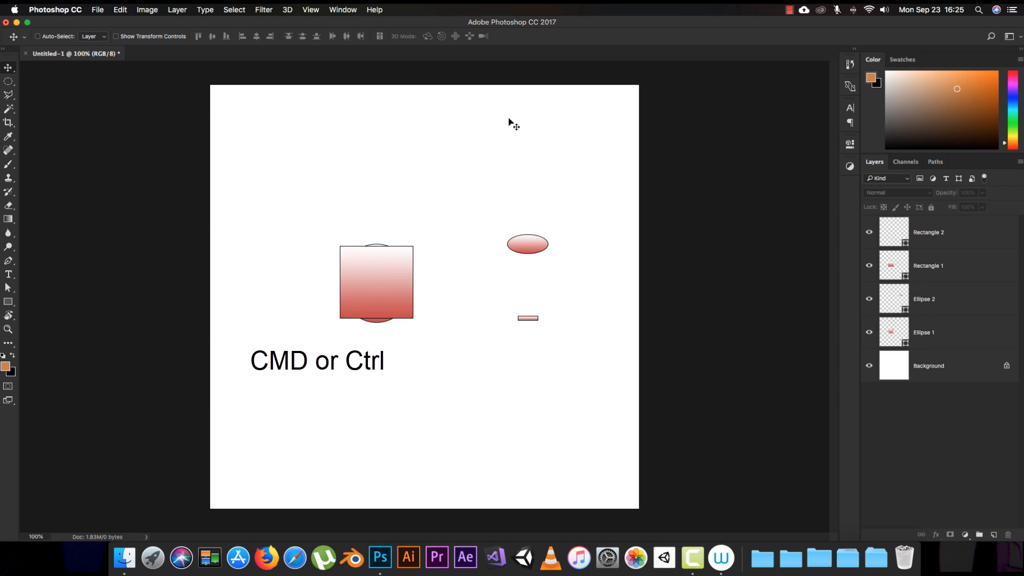
pyautogui.keyDown('super'); pyautogui.click(533, 244); pyautogui.keyUp('super')
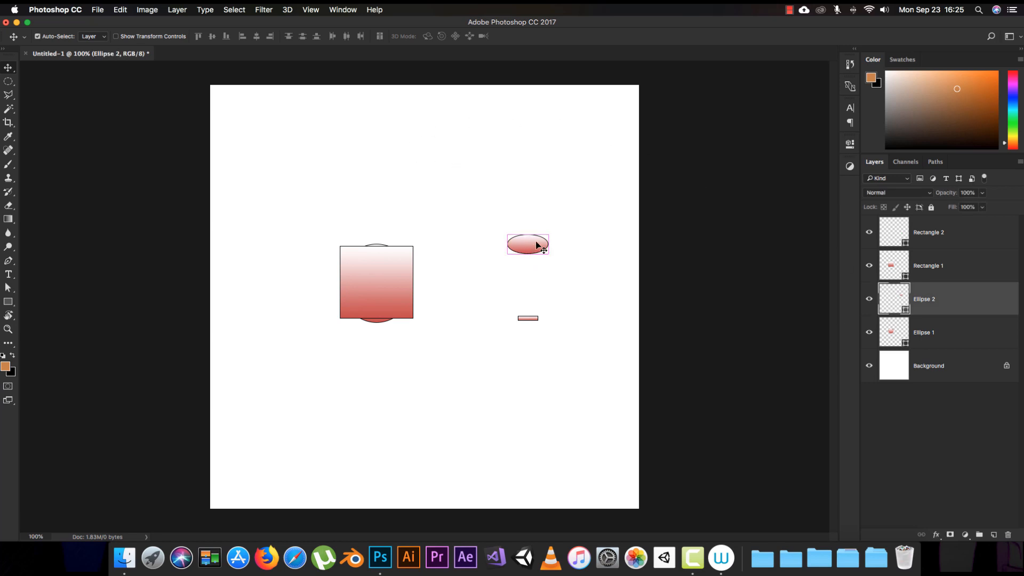
# Clear the layer selection, select the square plus the large ellipse behind it on the canvas, and move both slightly left.
pyautogui.keyDown('super'); pyautogui.click(475, 155); pyautogui.keyUp('super')
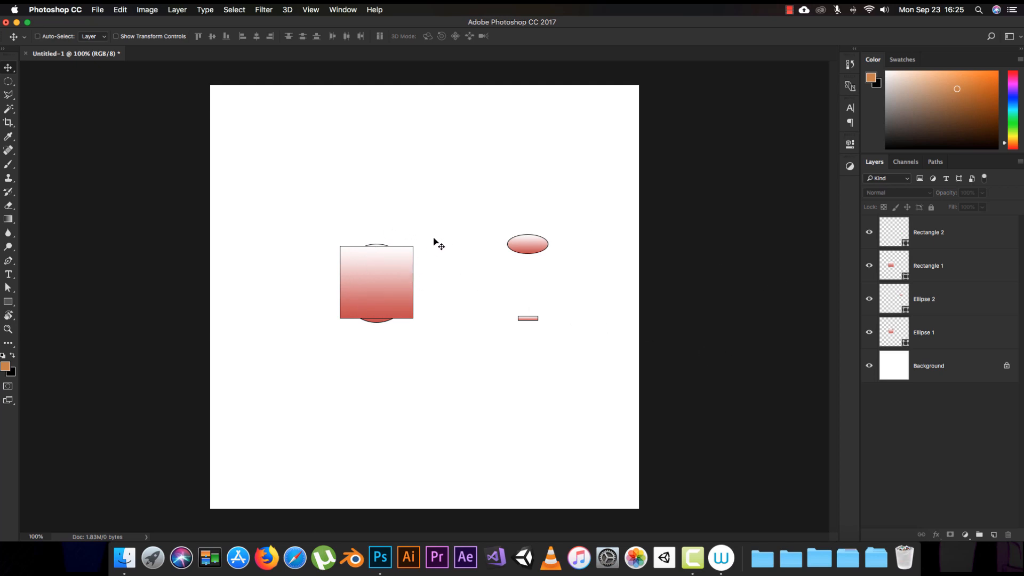
pyautogui.press('super')
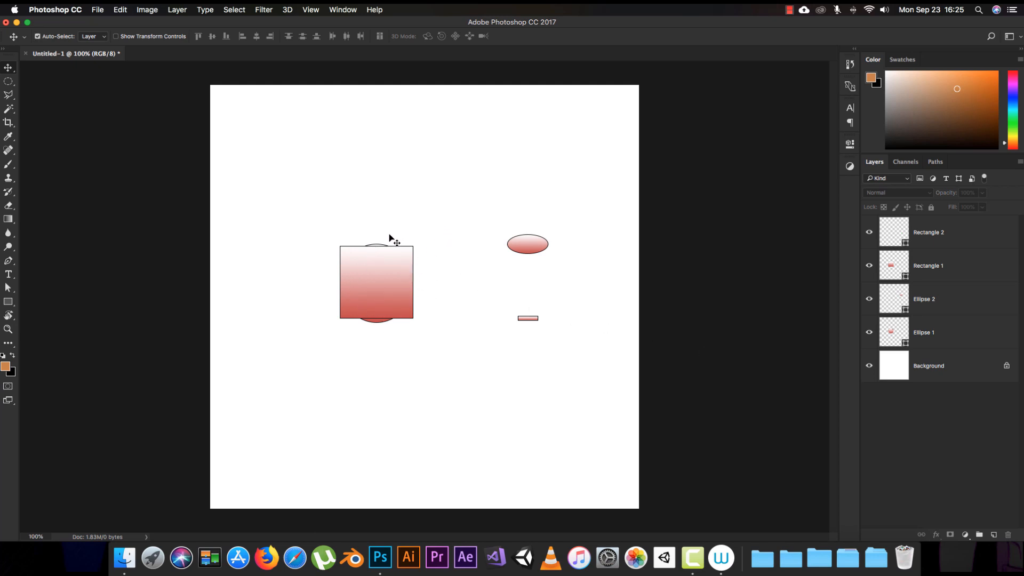
pyautogui.click(380, 282)
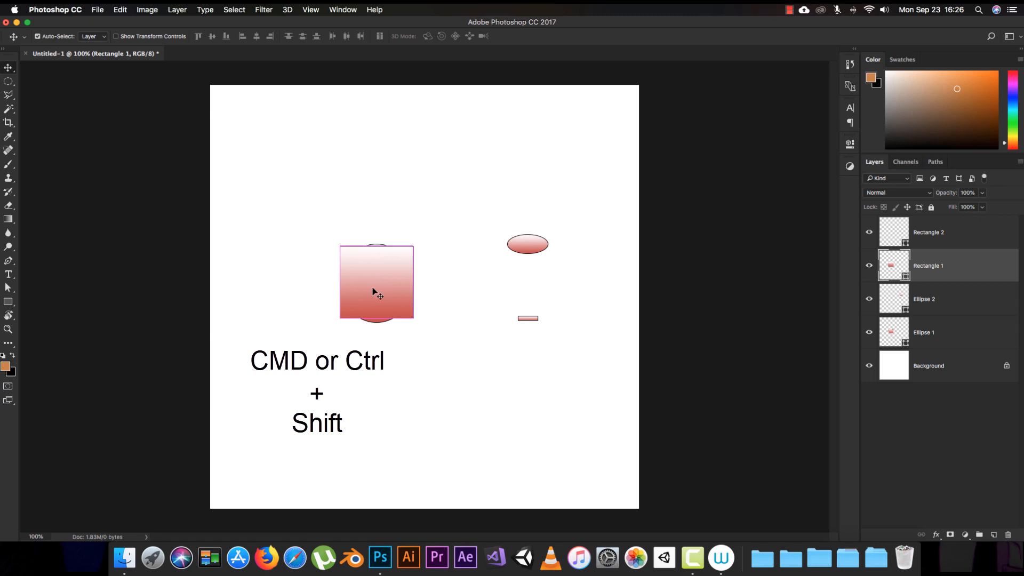
pyautogui.press('super')
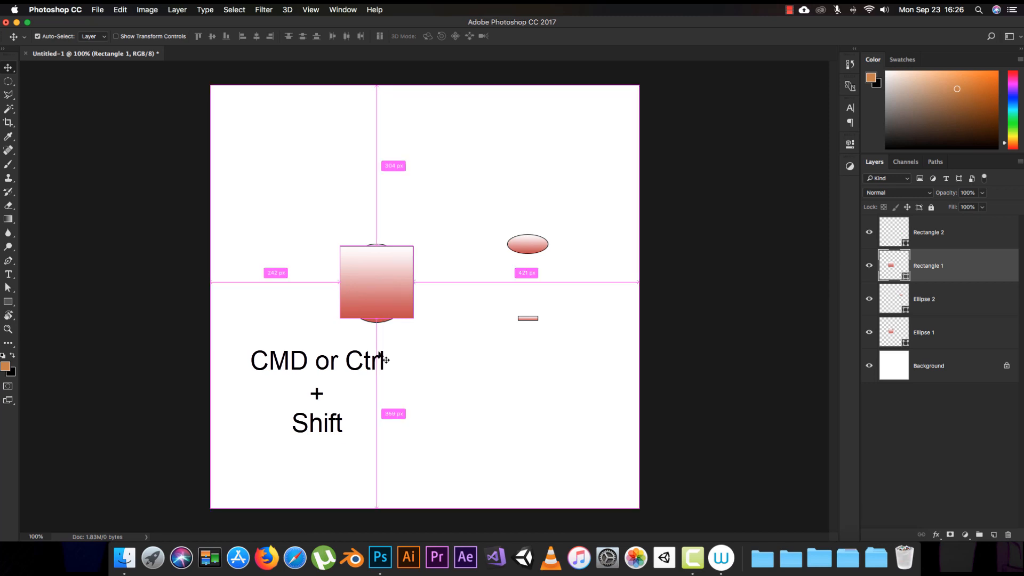
pyautogui.click(377, 323)
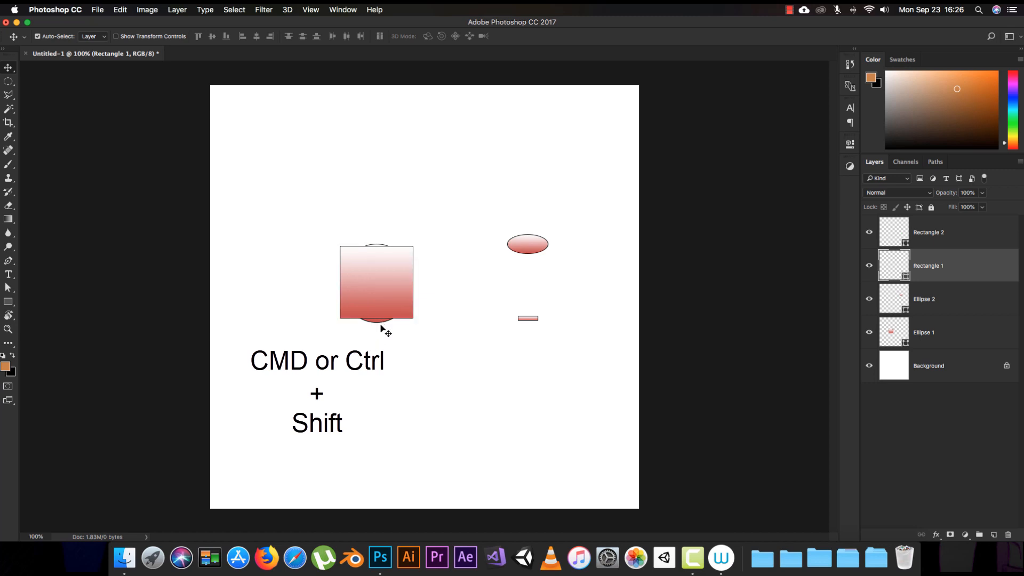
pyautogui.keyDown('shift'); pyautogui.keyDown('super'); pyautogui.click(378, 321); pyautogui.keyUp('super'); pyautogui.keyUp('shift')
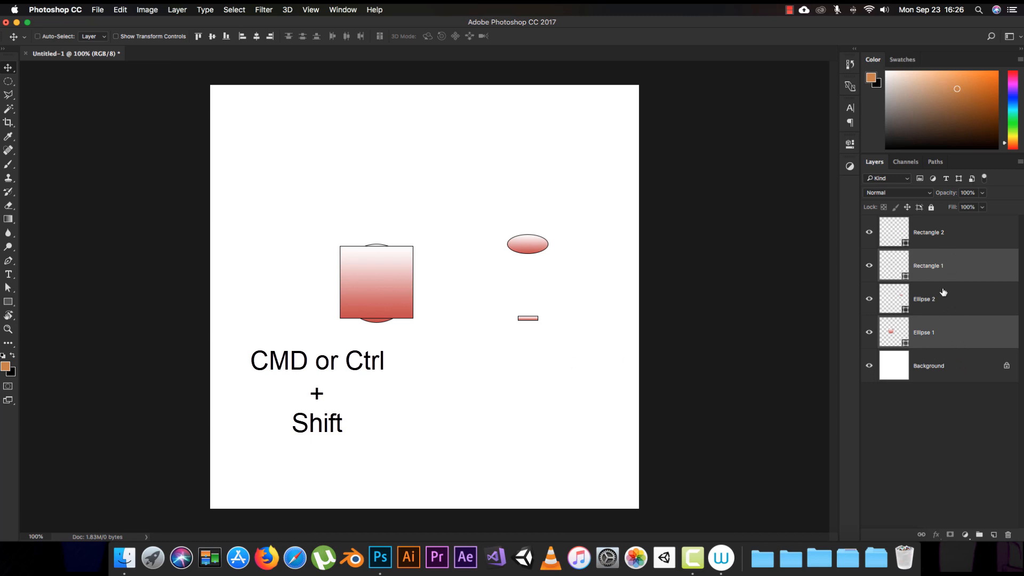
pyautogui.moveTo(353, 239); pyautogui.dragTo(345, 263)
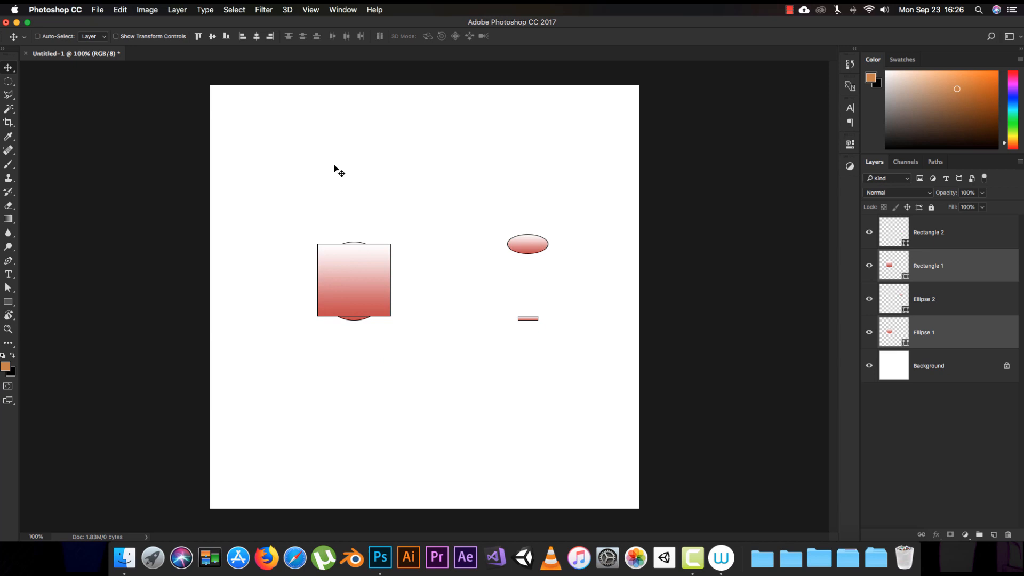
# Deselect the layers and move only the square up and to the left, clear of the large ellipse.
pyautogui.click(333, 180)
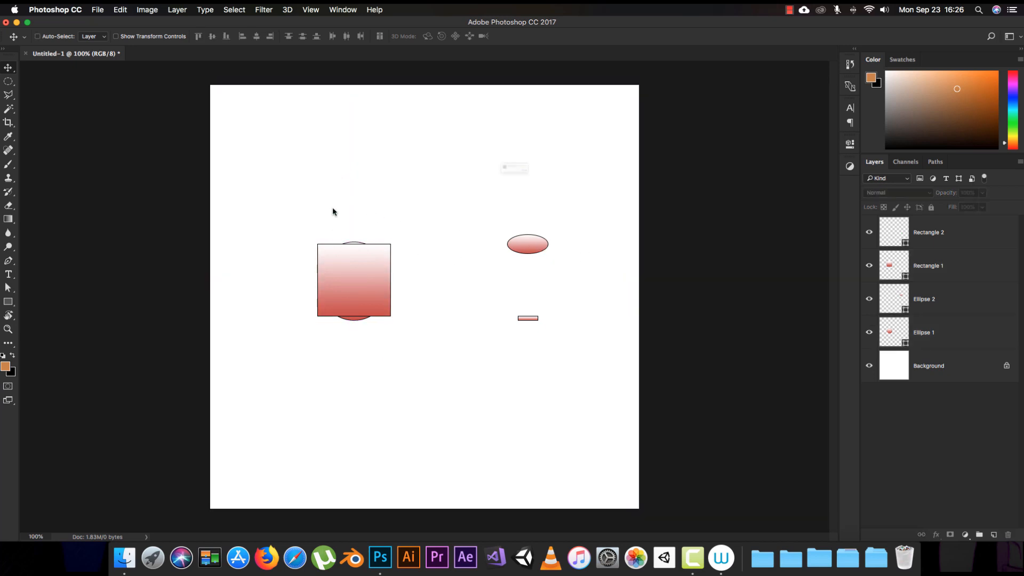
pyautogui.click(366, 238)
pyautogui.click(590, 199)
pyautogui.moveTo(345, 287); pyautogui.dragTo(321, 191)
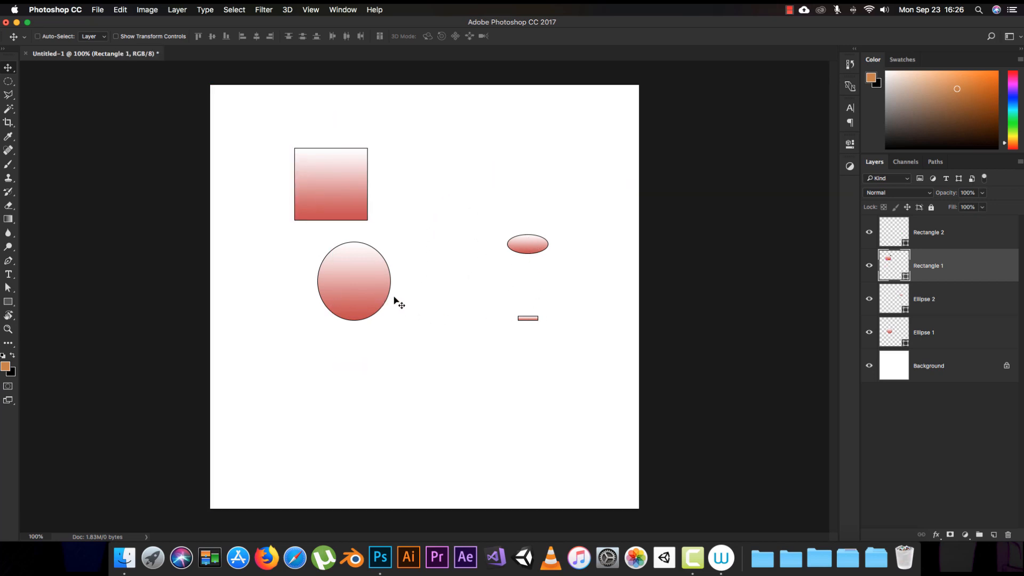
# Select the large ellipse, add the small ellipse and small rectangle to the selection on the canvas, and deselect all.
pyautogui.press('super')
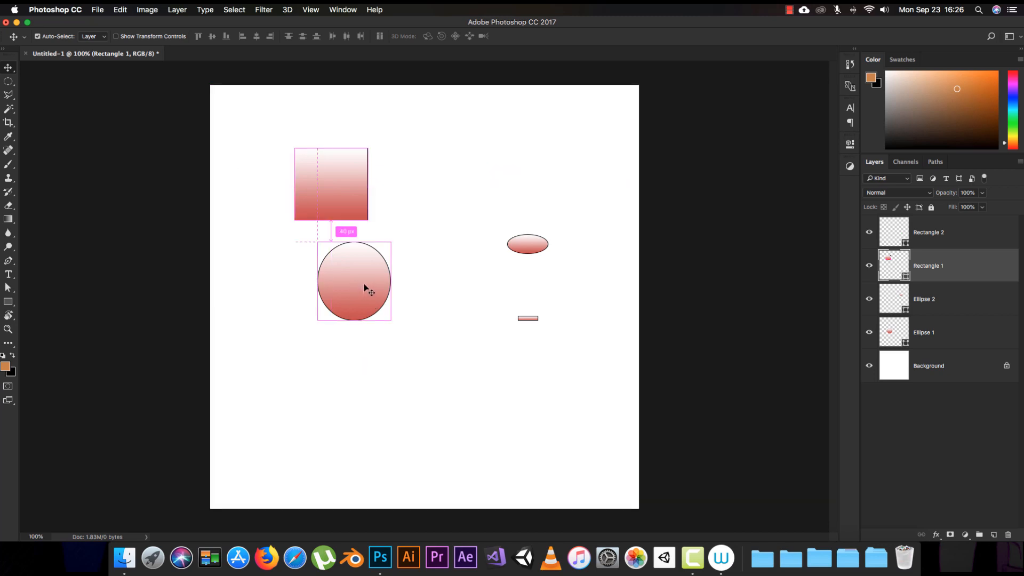
pyautogui.keyDown('super'); pyautogui.click(366, 285); pyautogui.keyUp('super')
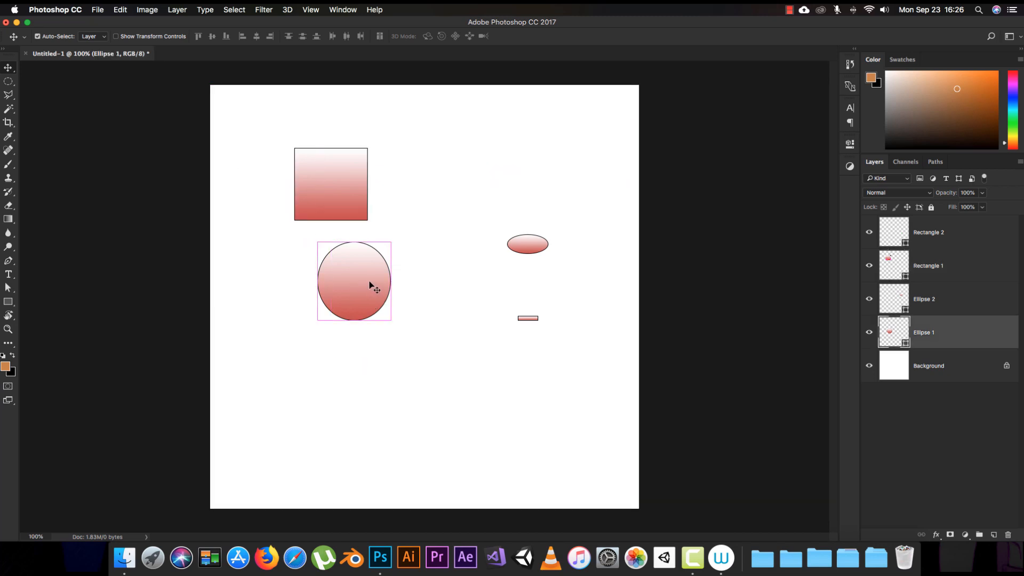
pyautogui.keyDown('shift'); pyautogui.click(536, 250); pyautogui.keyUp('shift')
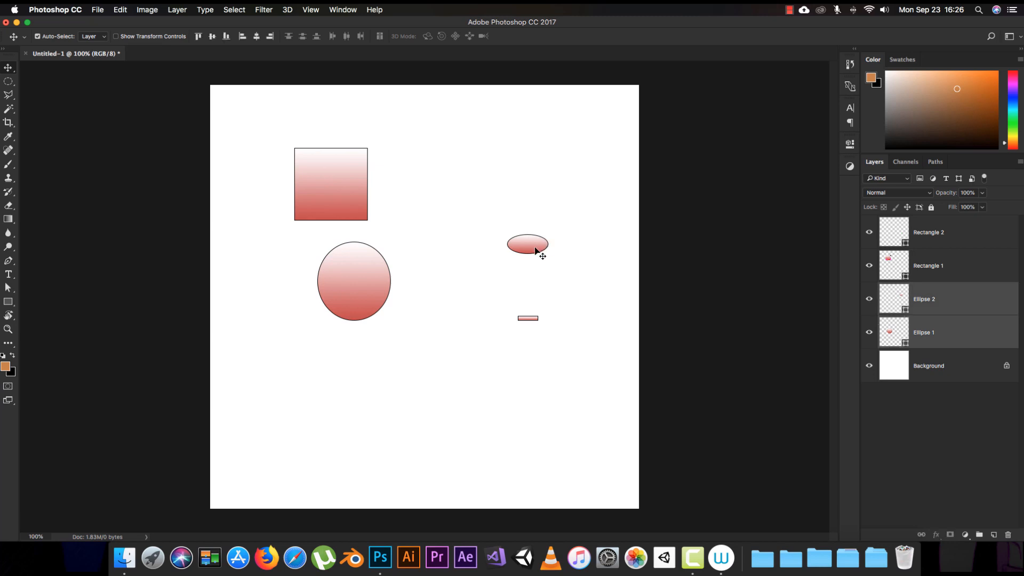
pyautogui.keyDown('shift'); pyautogui.click(529, 319); pyautogui.keyUp('shift')
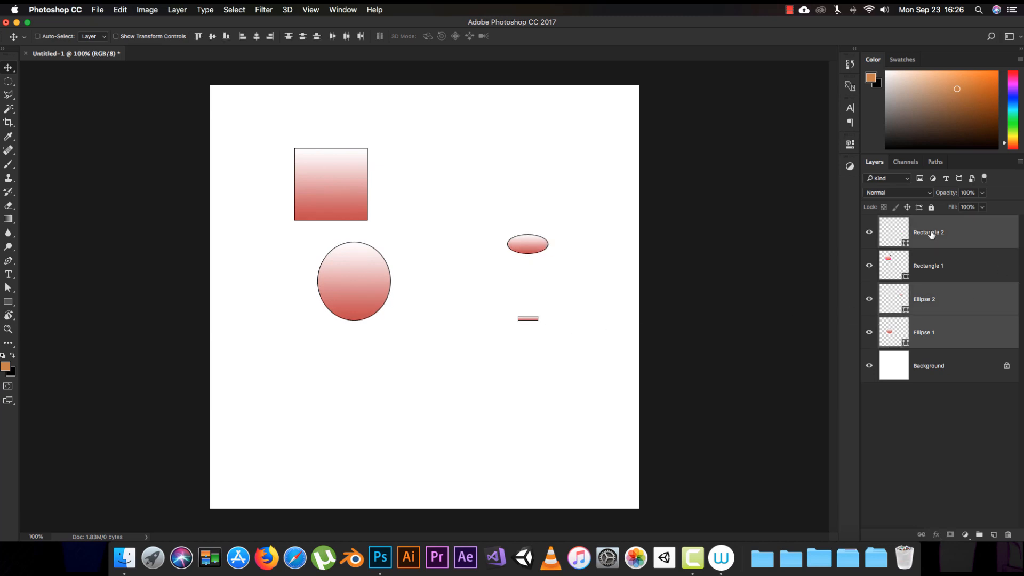
pyautogui.keyDown('super'); pyautogui.click(546, 174); pyautogui.keyUp('super')
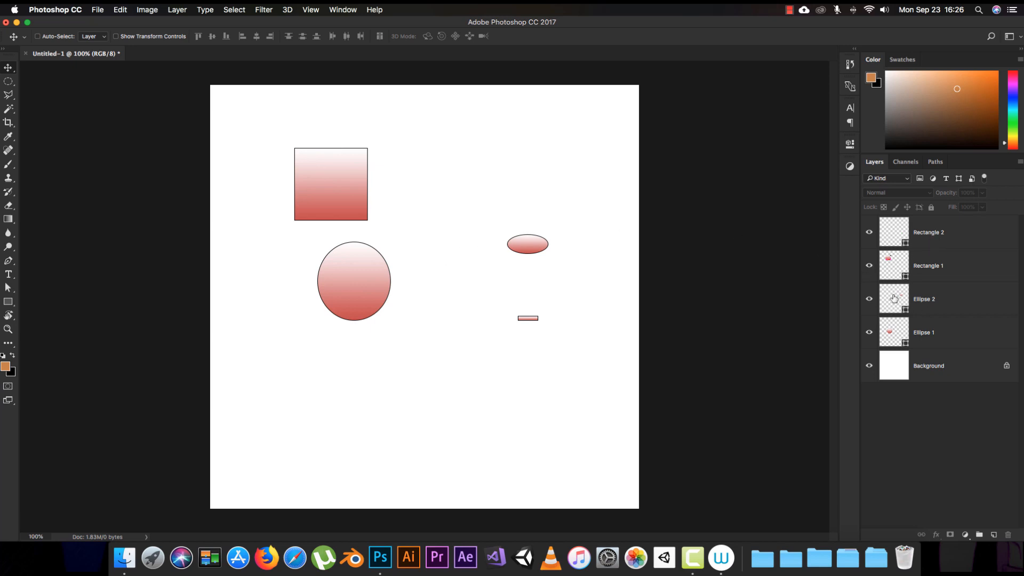
# Select all four shapes with a selection box across the canvas and nudge them 6 px to the right.
pyautogui.moveTo(608, 113); pyautogui.dragTo(471, 352)
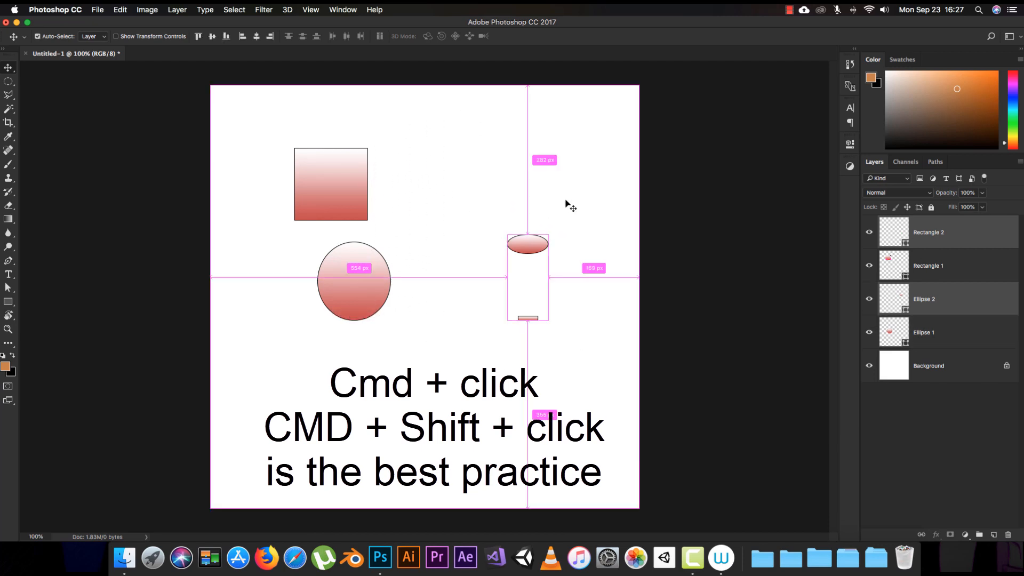
pyautogui.moveTo(577, 201); pyautogui.dragTo(299, 334)
pyautogui.press('Right')
pyautogui.press('Right')
pyautogui.press('Right')
pyautogui.press('Right')
pyautogui.press('Right')
pyautogui.press('Right')
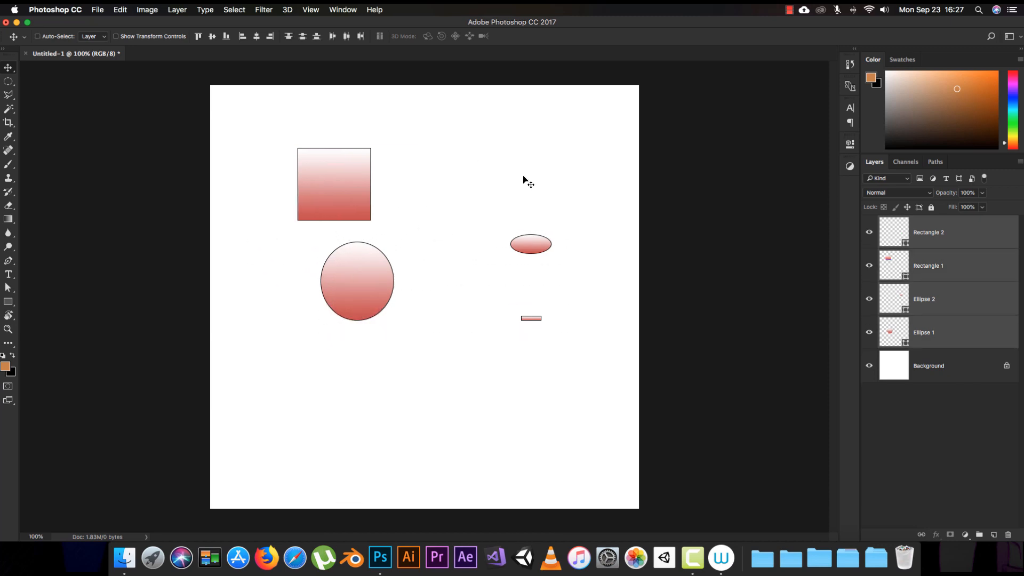
# Select only the large ellipse with a selection box, nudge it 5 px down, and leave all layers deselected.
pyautogui.moveTo(533, 213); pyautogui.dragTo(506, 267)
pyautogui.moveTo(418, 283); pyautogui.dragTo(320, 323)
pyautogui.press('Down')
pyautogui.press('Down')
pyautogui.press('Down')
pyautogui.press('Down')
pyautogui.press('Down')
pyautogui.moveTo(534, 375); pyautogui.dragTo(544, 189)
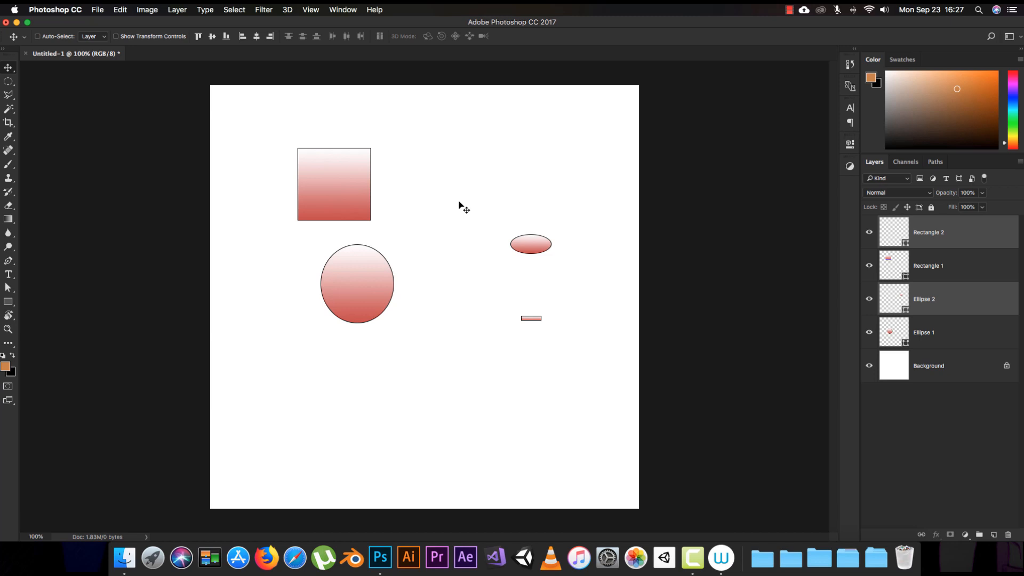
pyautogui.click(462, 397)
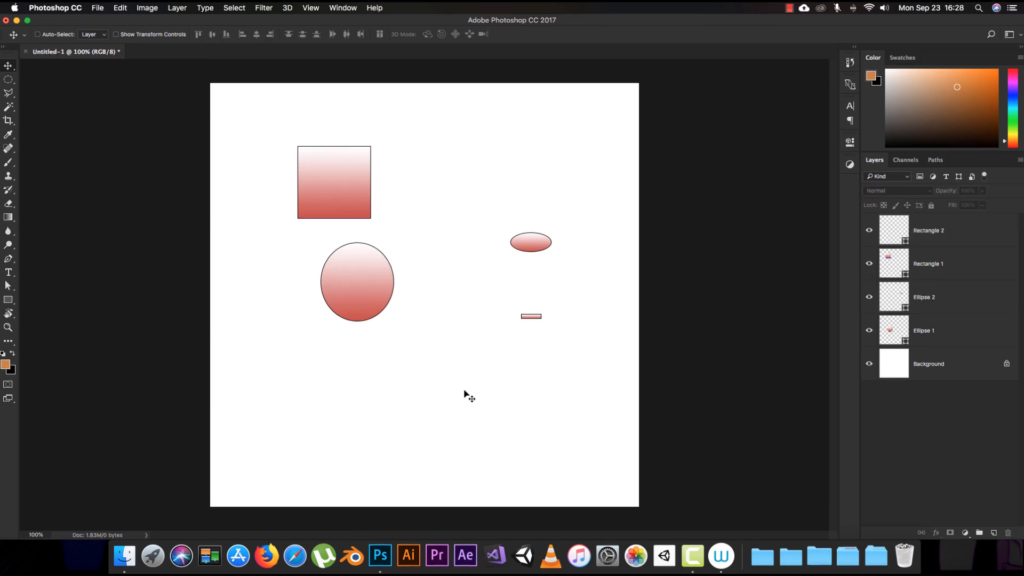